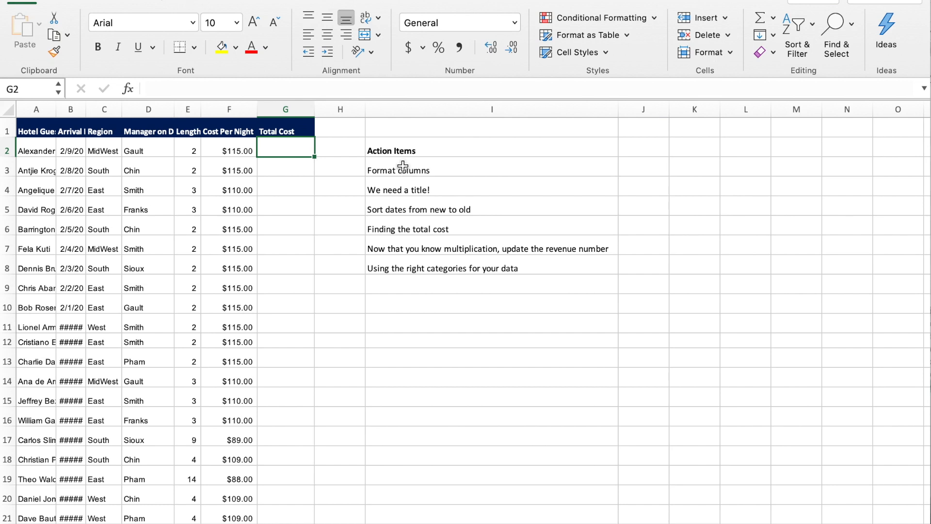
pyautogui.moveTo(30, 132); pyautogui.dragTo(276, 128)
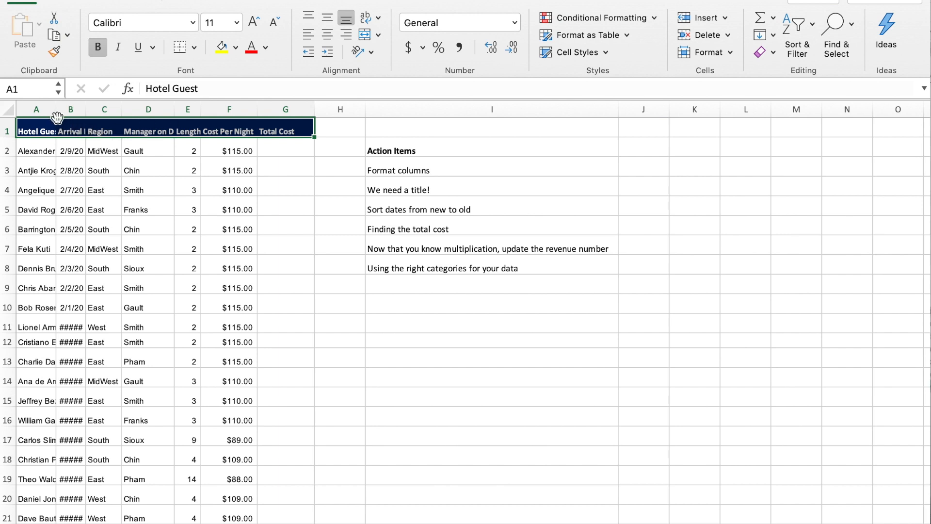
pyautogui.click(38, 109)
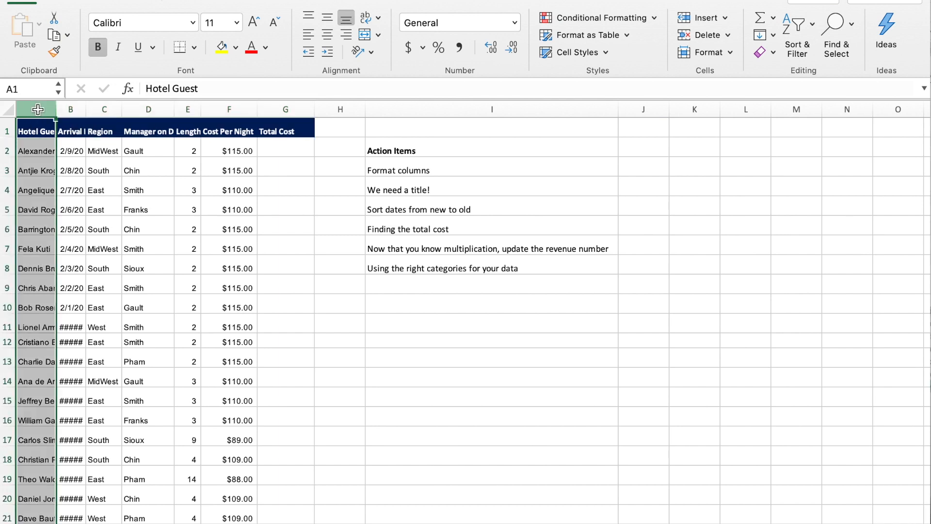
pyautogui.moveTo(38, 109); pyautogui.dragTo(269, 110)
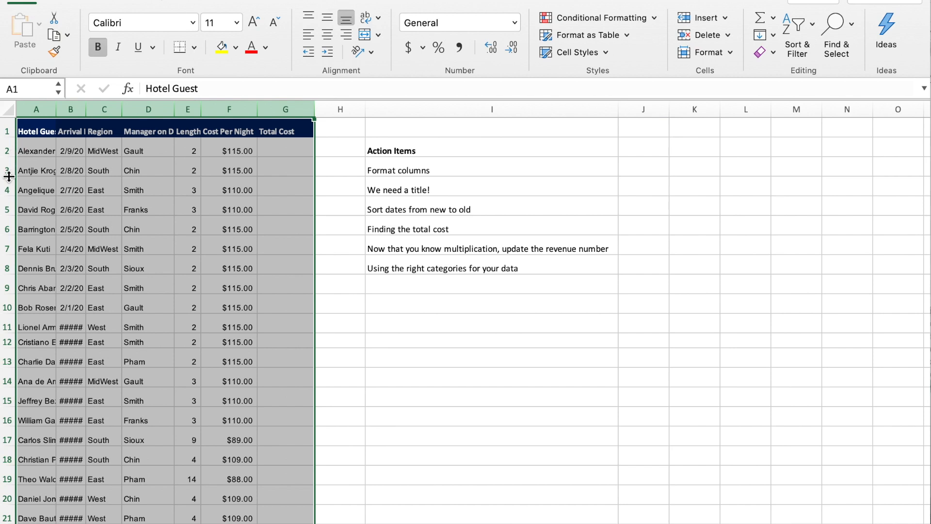
pyautogui.doubleClick(123, 109)
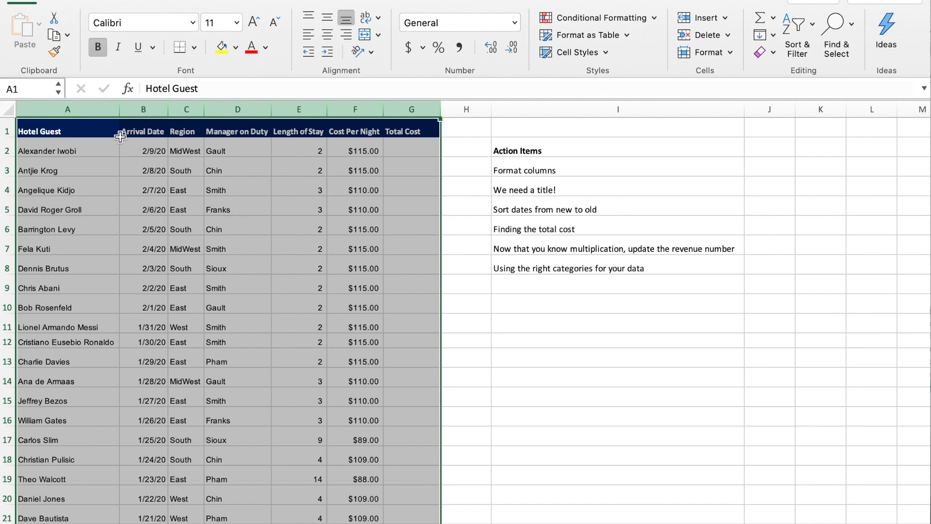
pyautogui.click(89, 126)
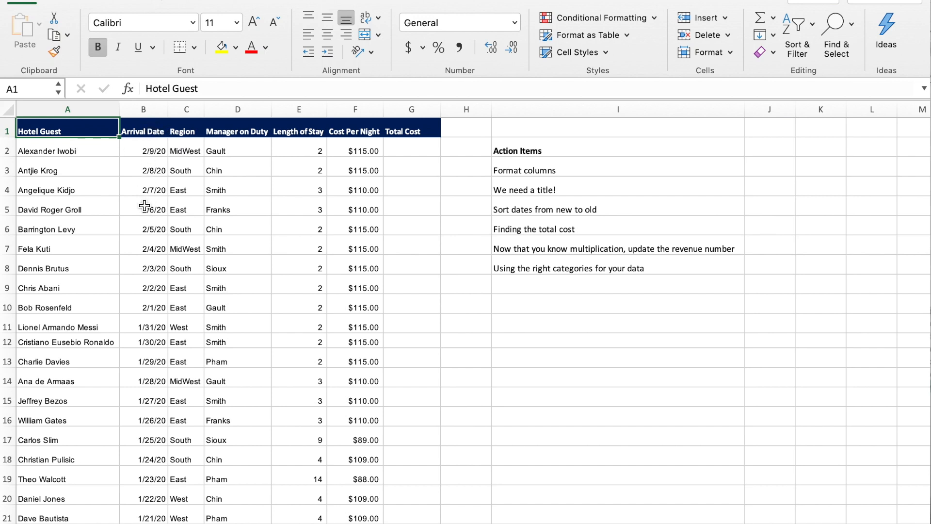
pyautogui.press('super+z')
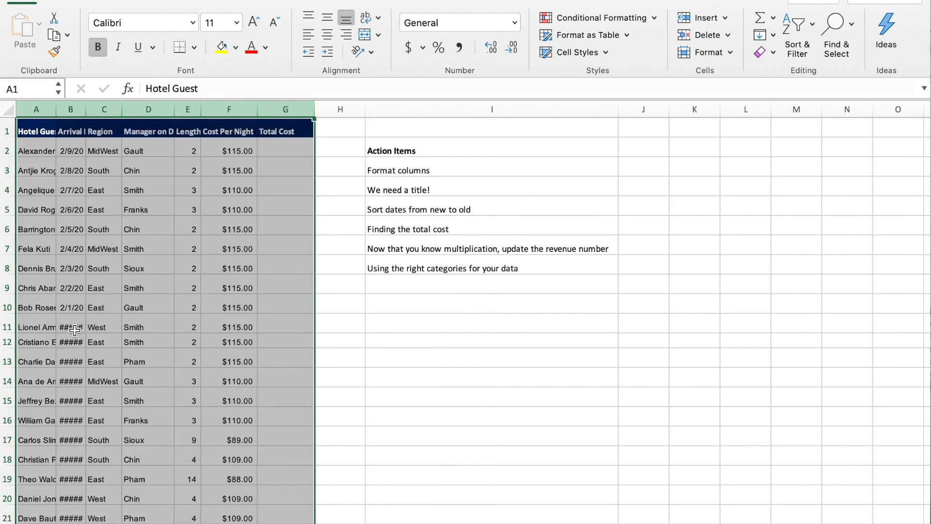
pyautogui.moveTo(68, 329); pyautogui.dragTo(73, 523)
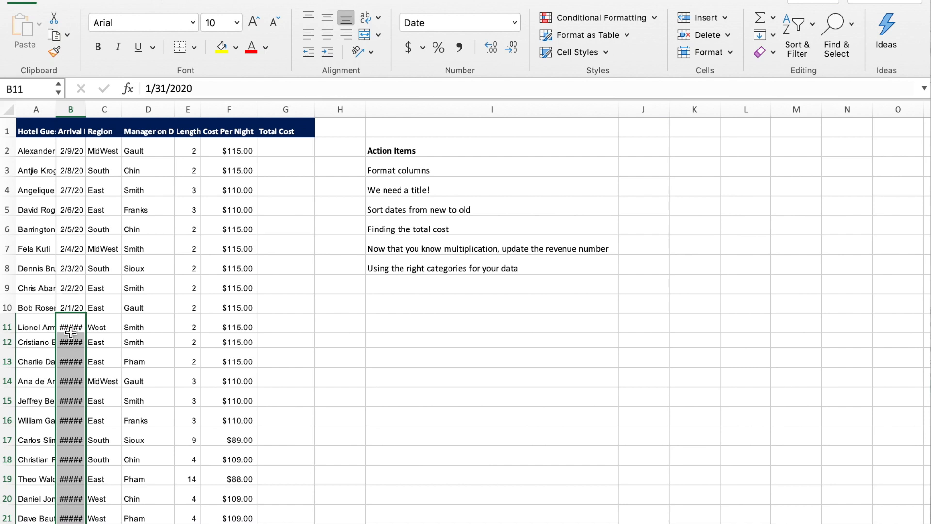
pyautogui.doubleClick(86, 109)
pyautogui.press('super+z')
# Auto-fit the widths of columns A through G to their contents.
pyautogui.moveTo(37, 109); pyautogui.dragTo(291, 110)
pyautogui.doubleClick(258, 110)
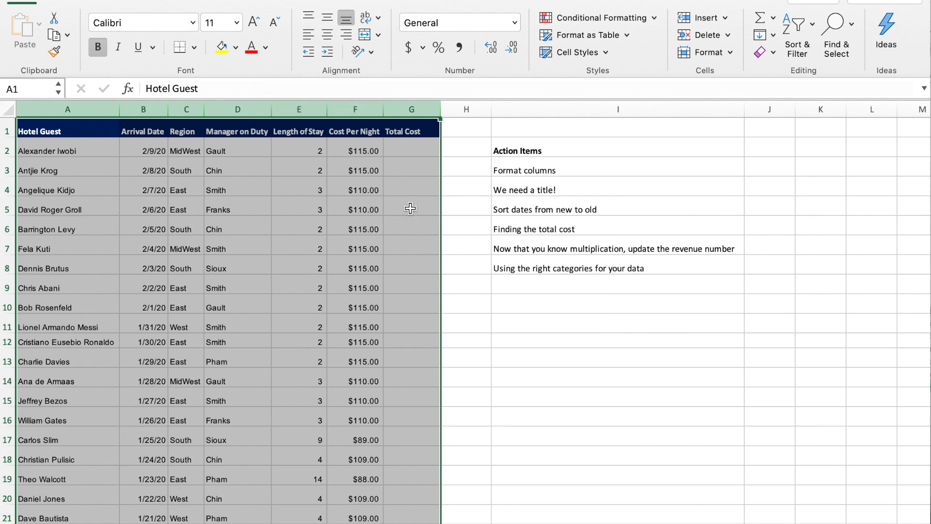
pyautogui.click(354, 206)
pyautogui.moveTo(63, 127); pyautogui.dragTo(397, 128)
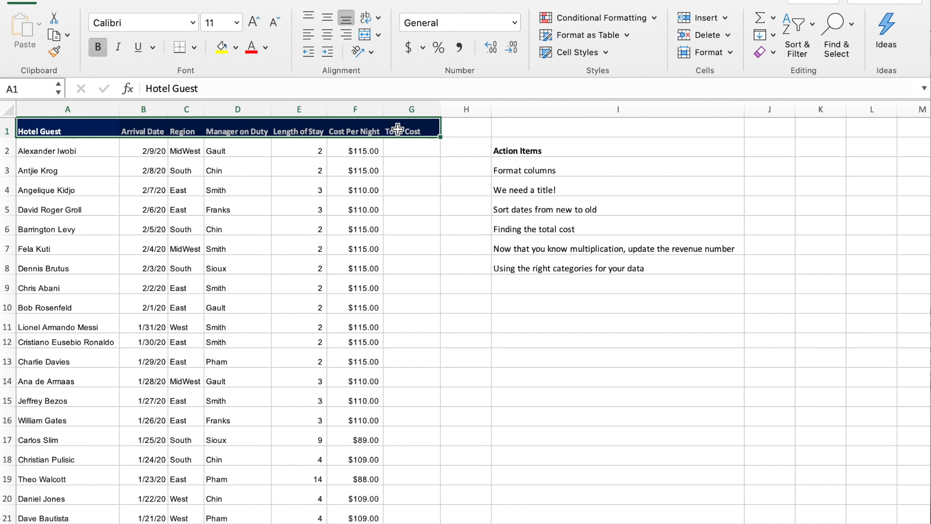
pyautogui.click(259, 163)
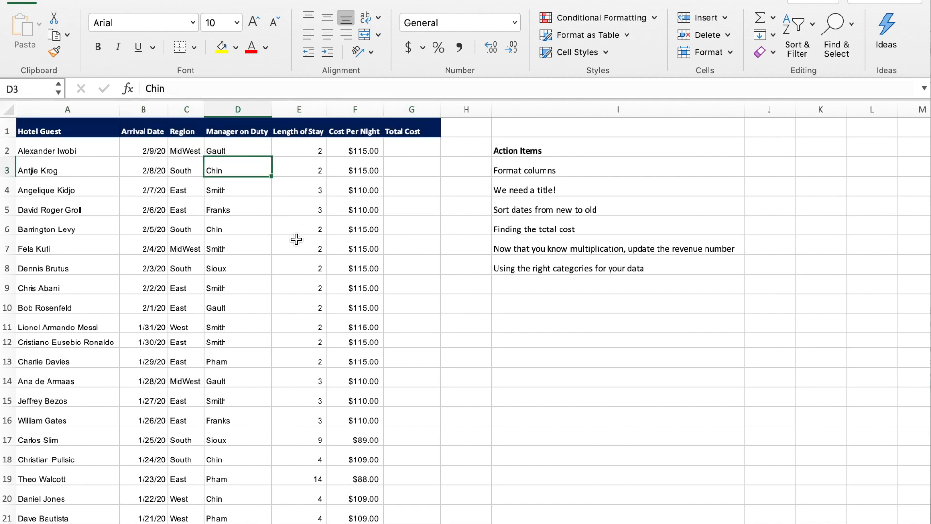
pyautogui.scroll(-3, 297, 239)
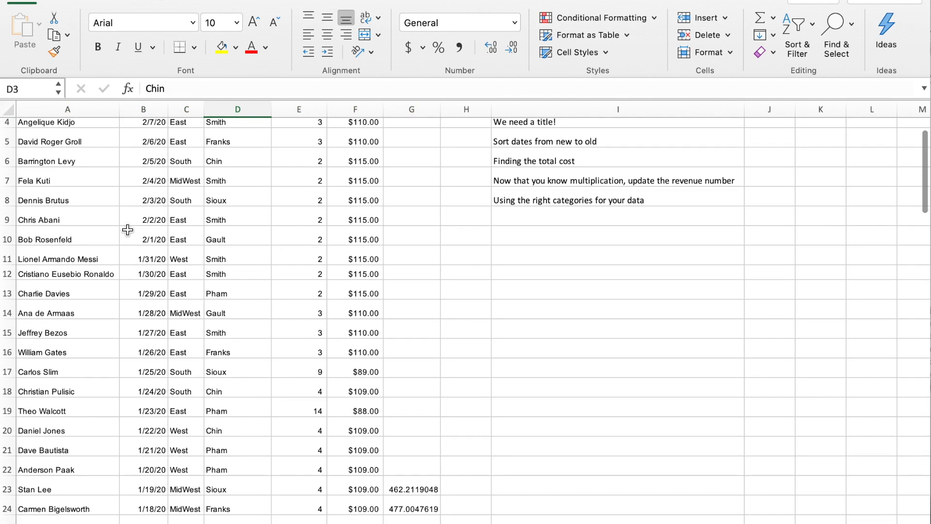
pyautogui.scroll(3, 69, 256)
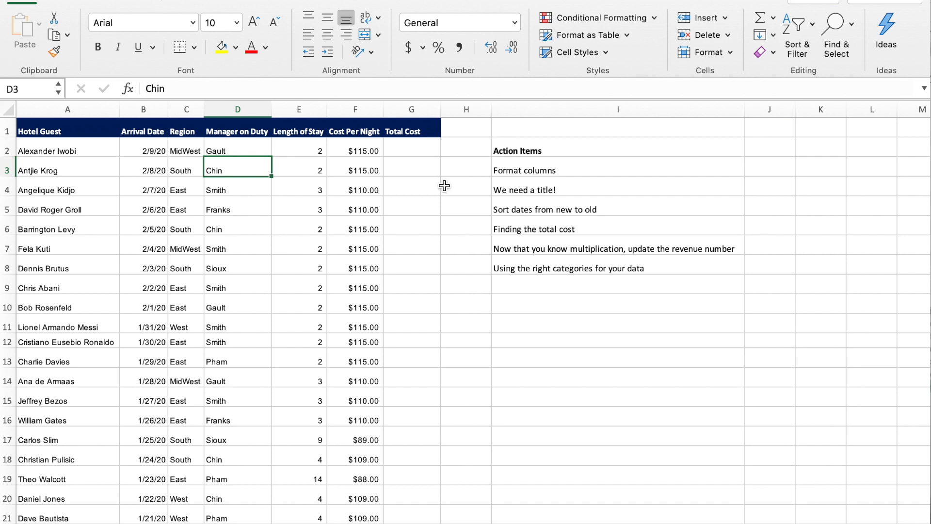
pyautogui.click(405, 150)
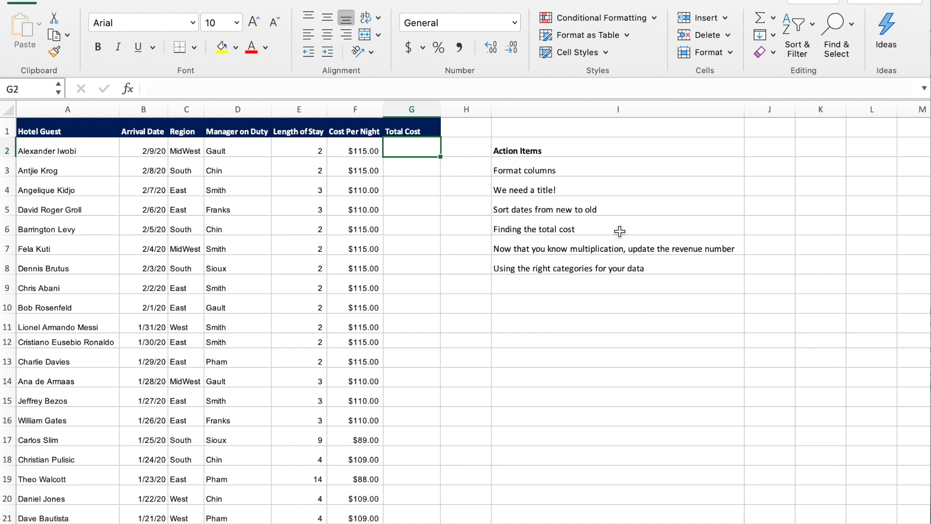
pyautogui.click(596, 187)
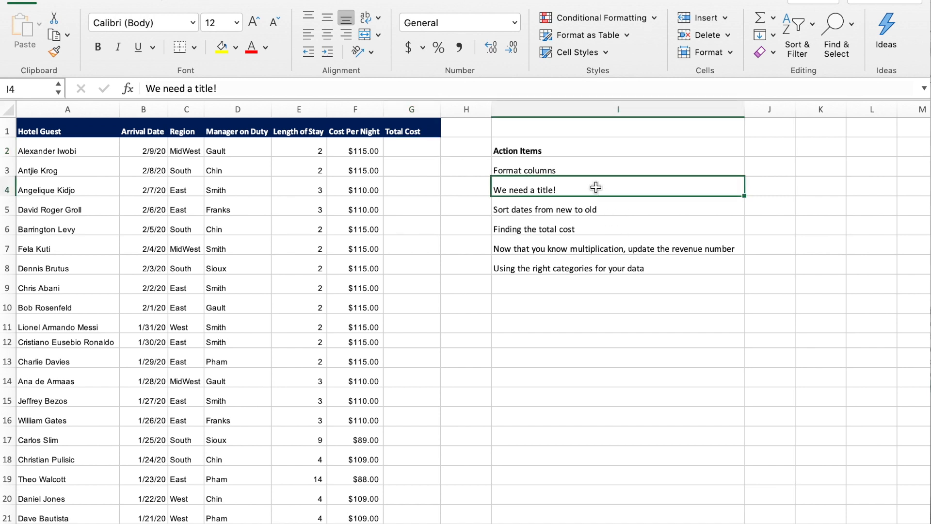
# Insert a blank row above the header row of the hotel table.
pyautogui.click(7, 127)
pyautogui.rightClick(8, 131)
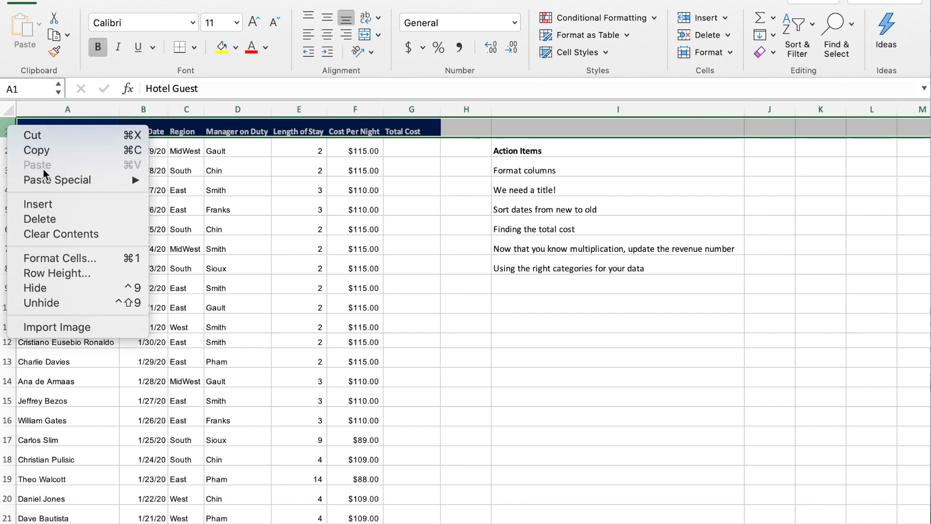
pyautogui.click(45, 200)
# Merge cells A1 through F1 in the blank first row into a single title cell.
pyautogui.click(49, 129)
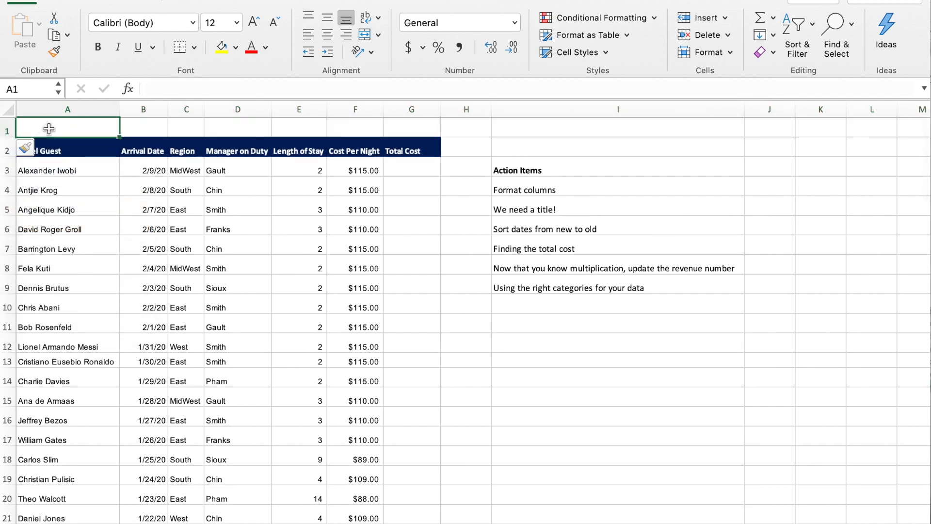
pyautogui.hotkey('shift', 'Right')
pyautogui.hotkey('shift', 'Right')
pyautogui.hotkey('shift', 'Right')
pyautogui.hotkey('shift', 'Right')
pyautogui.hotkey('shift', 'Right')
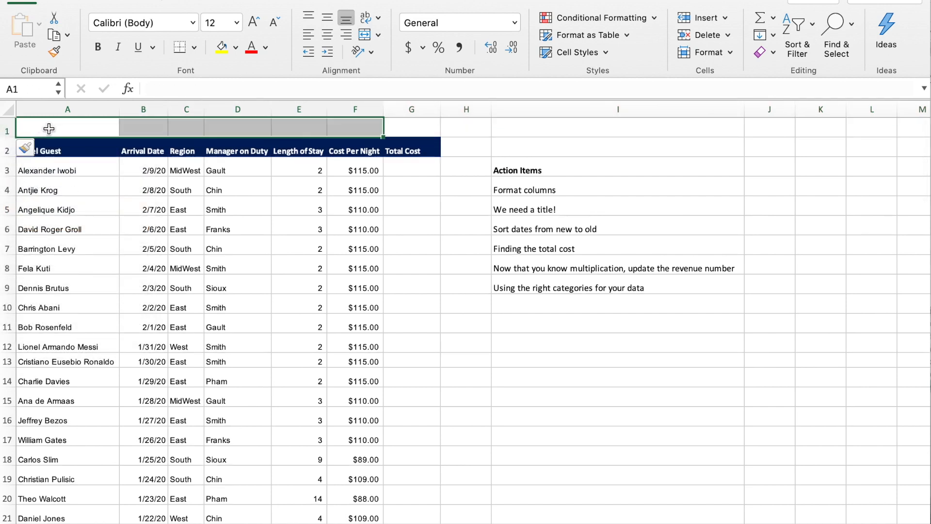
pyautogui.rightClick(50, 129)
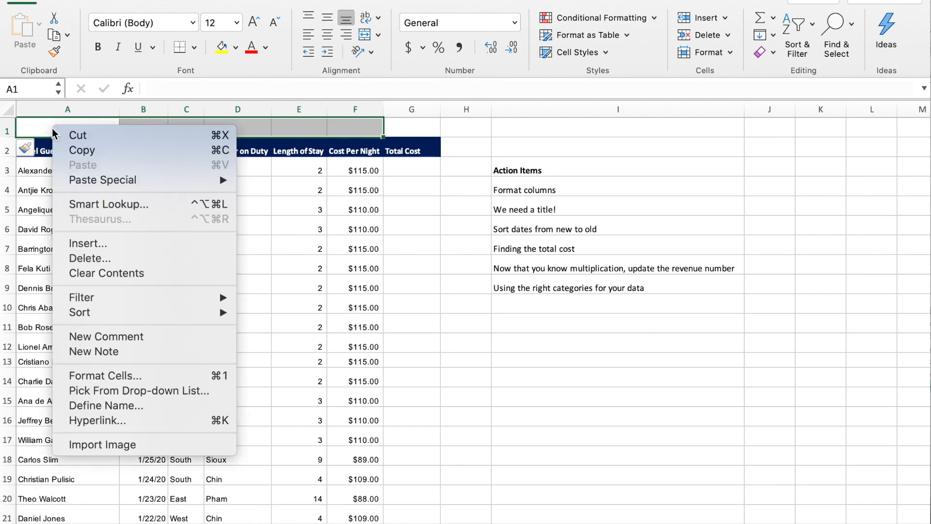
pyautogui.click(130, 377)
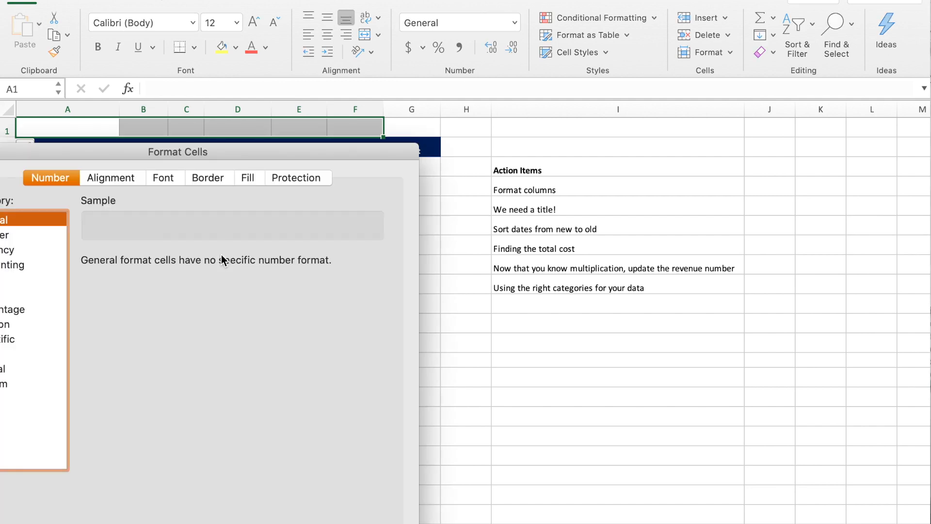
pyautogui.moveTo(259, 150); pyautogui.dragTo(502, 76)
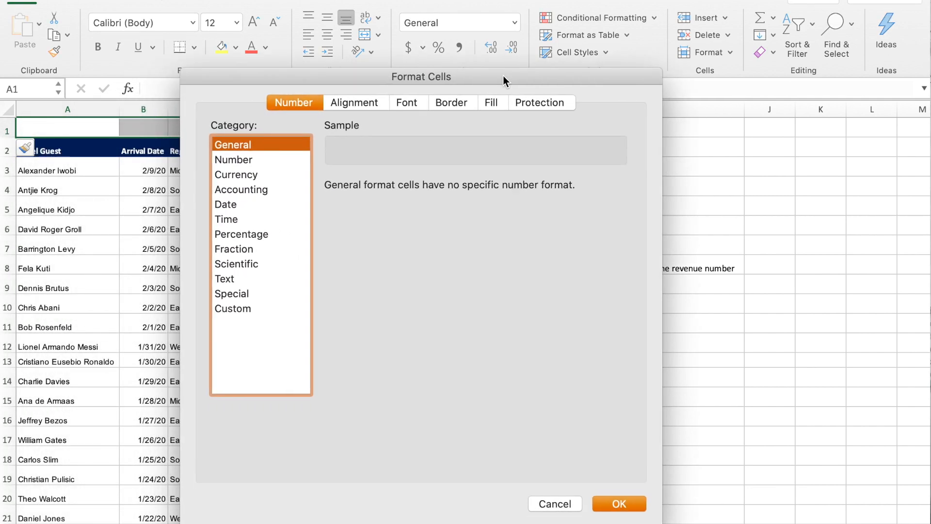
pyautogui.click(351, 105)
pyautogui.click(227, 402)
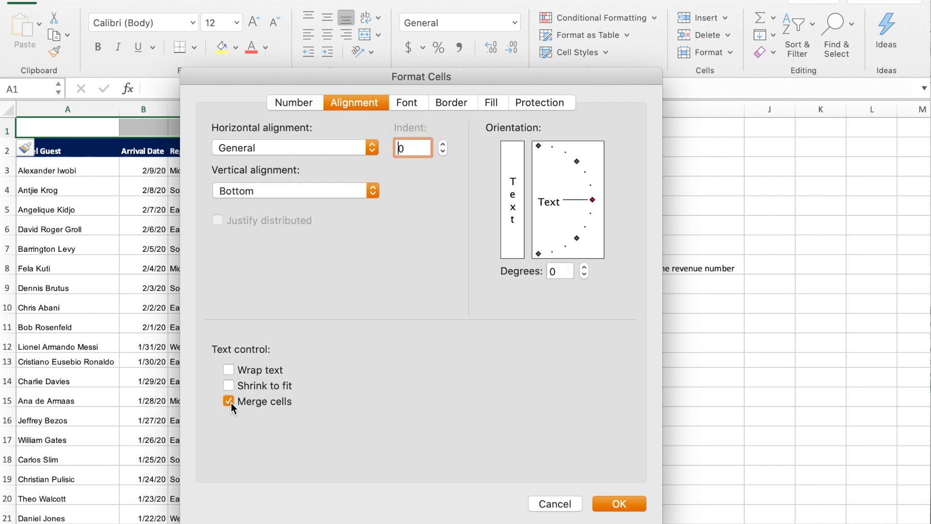
pyautogui.click(618, 504)
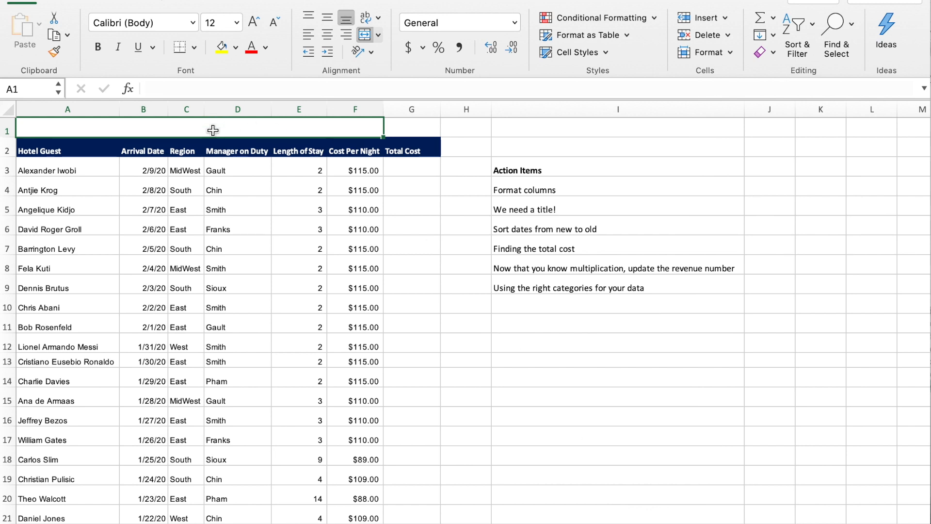
# Enter the title "Hotel Bookings" in the merged cell A1.
pyautogui.click(207, 88)
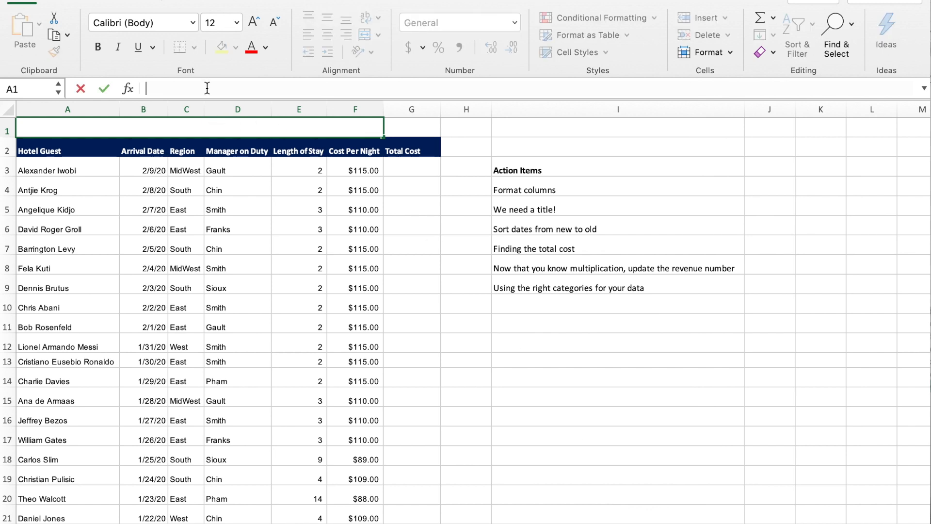
pyautogui.write('Hotel Bookings')
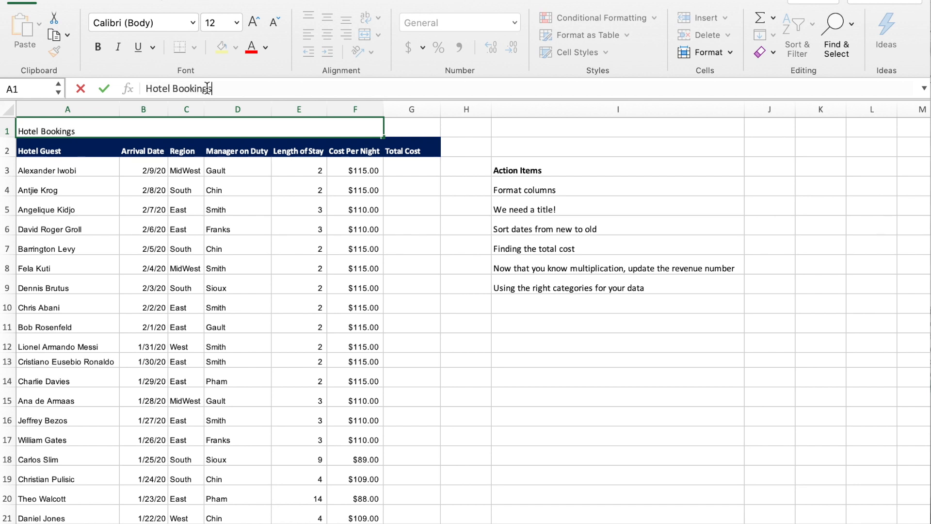
pyautogui.press('Return')
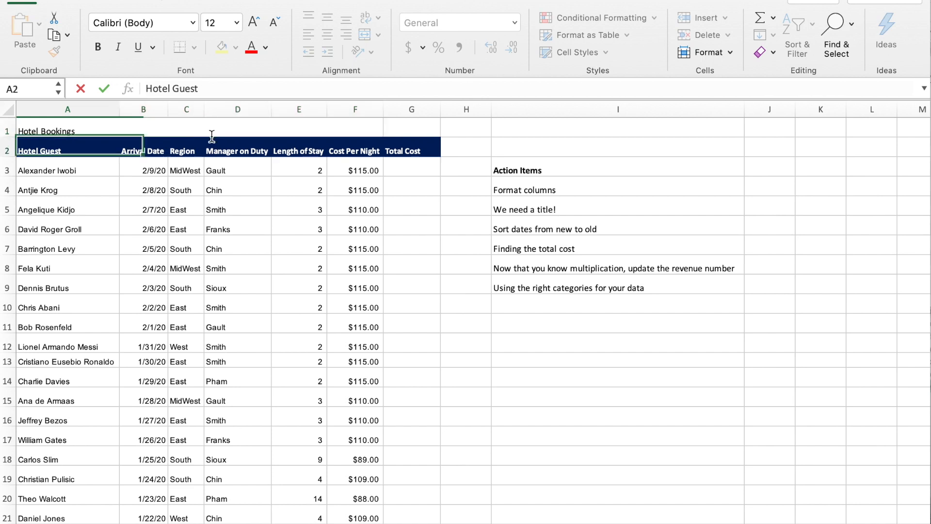
# Format the Hotel Bookings title at font size 18, centred and bold.
pyautogui.click(253, 22)
pyautogui.click(253, 22)
pyautogui.click(253, 22)
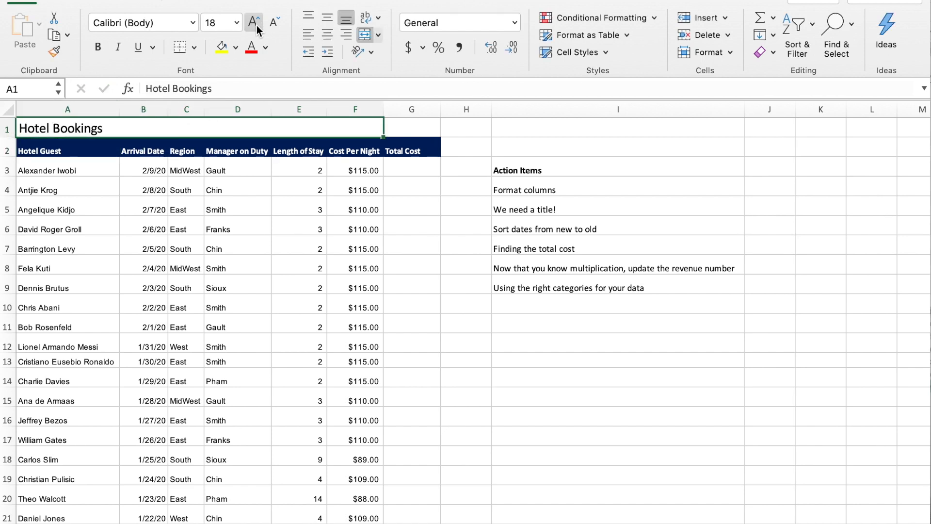
pyautogui.click(328, 38)
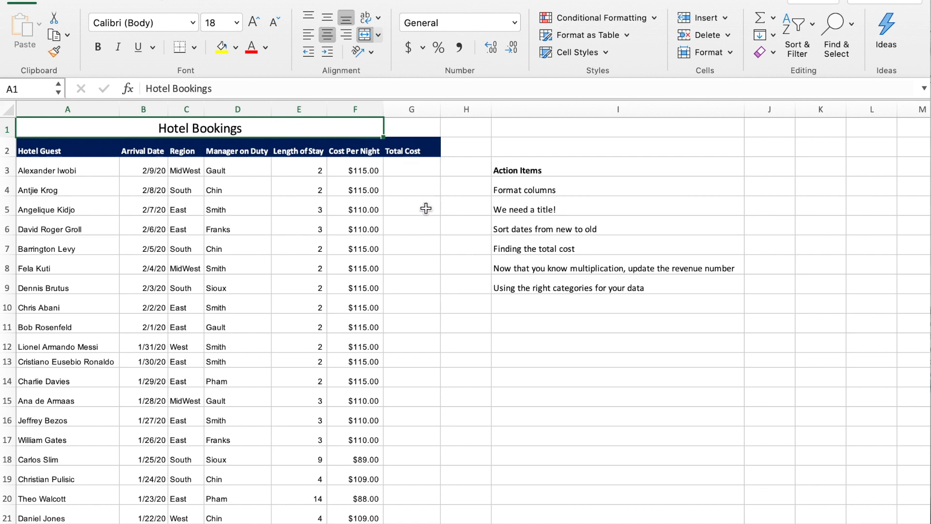
pyautogui.click(246, 198)
pyautogui.click(175, 128)
pyautogui.press('super+b')
pyautogui.click(225, 193)
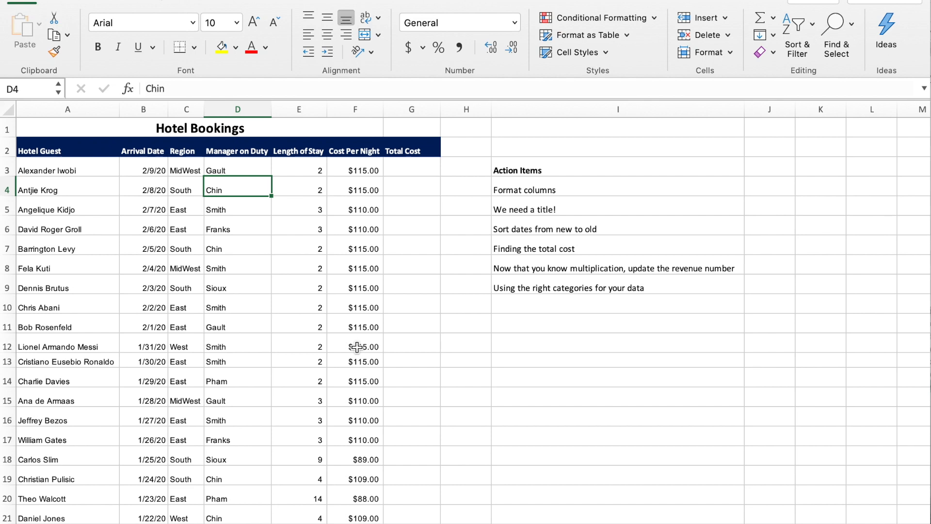
pyautogui.click(573, 194)
pyautogui.click(573, 209)
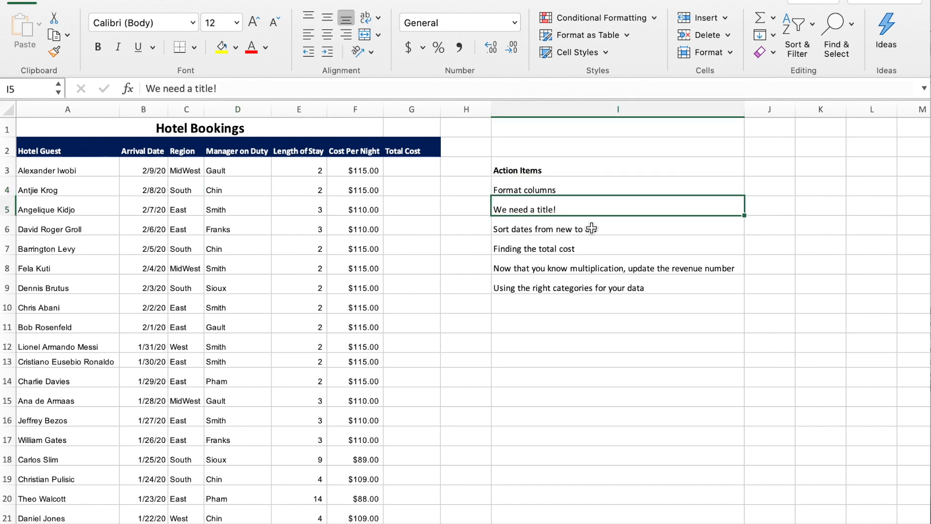
pyautogui.click(618, 232)
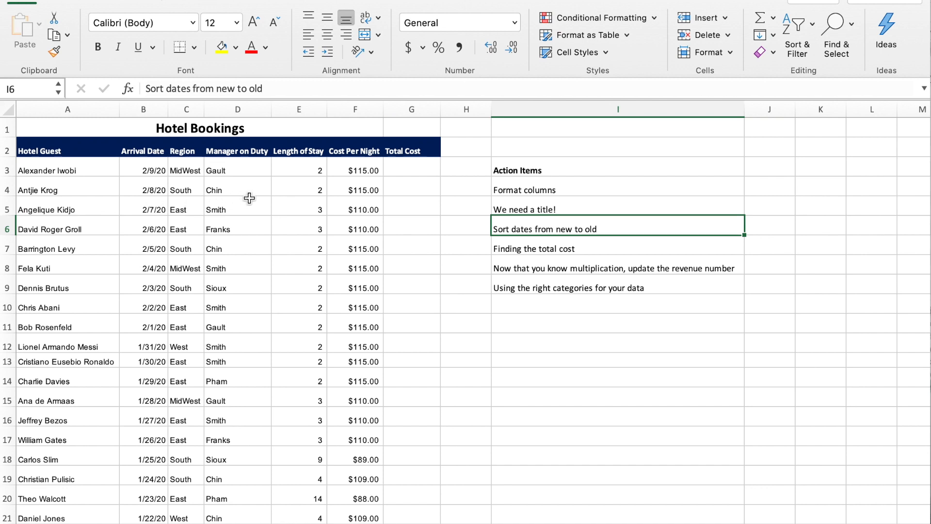
# Sort the bookings by Arrival Date from oldest to newest.
pyautogui.click(151, 170)
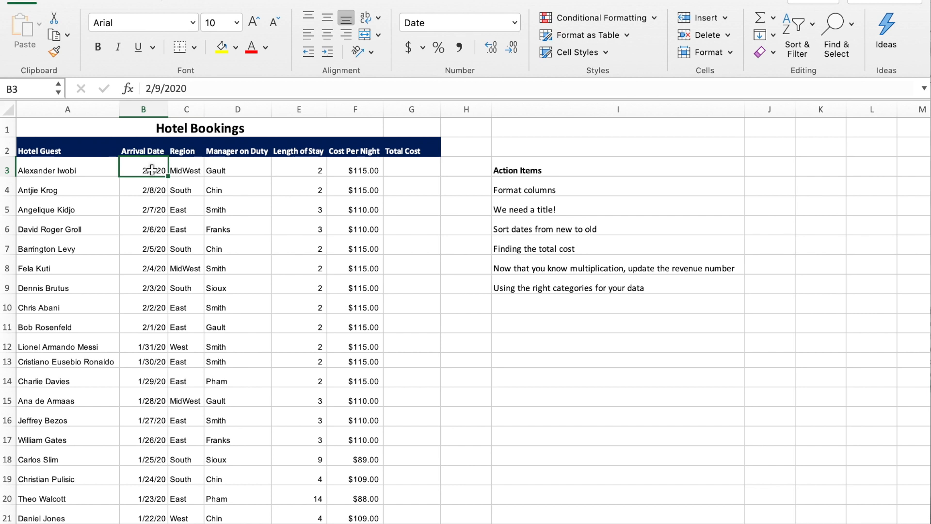
pyautogui.click(793, 24)
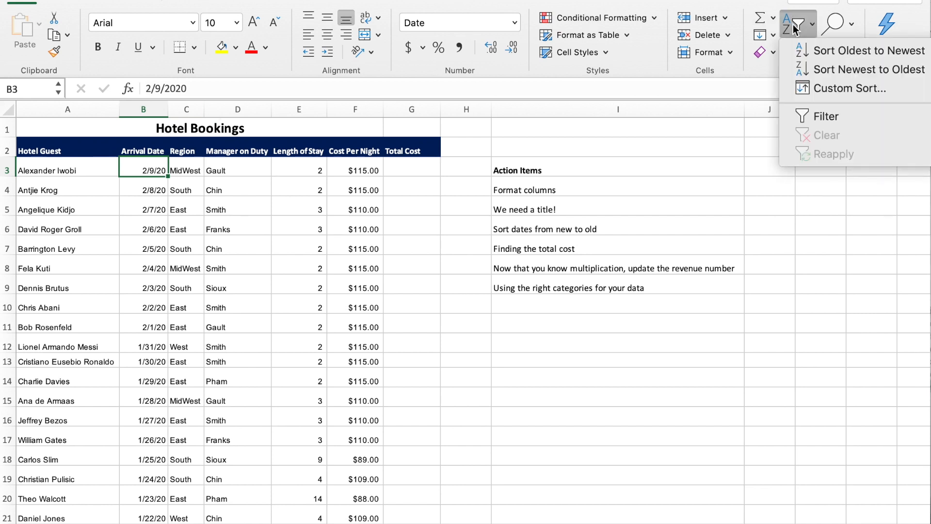
pyautogui.click(842, 51)
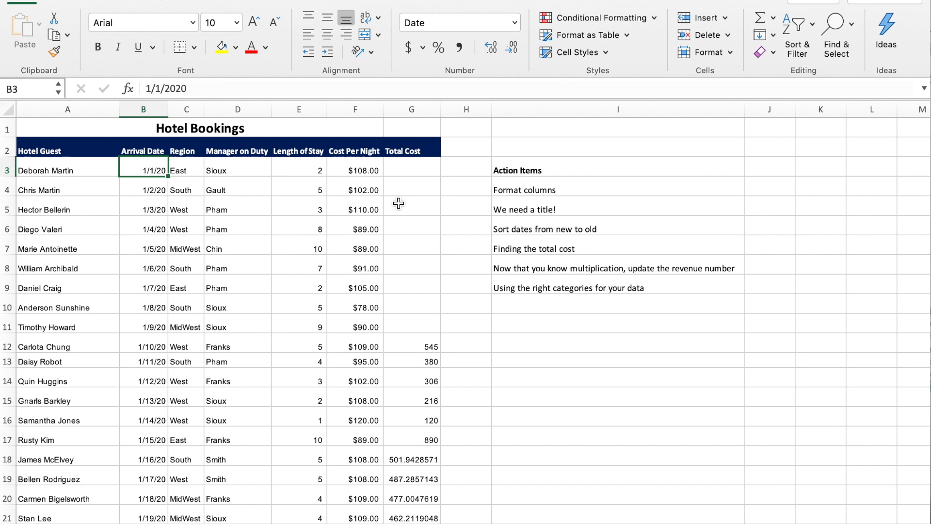
# Calculate the first booking's Total Cost in G3 by multiplying Length of Stay by Cost Per Night with =E3*F3.
pyautogui.click(67, 173)
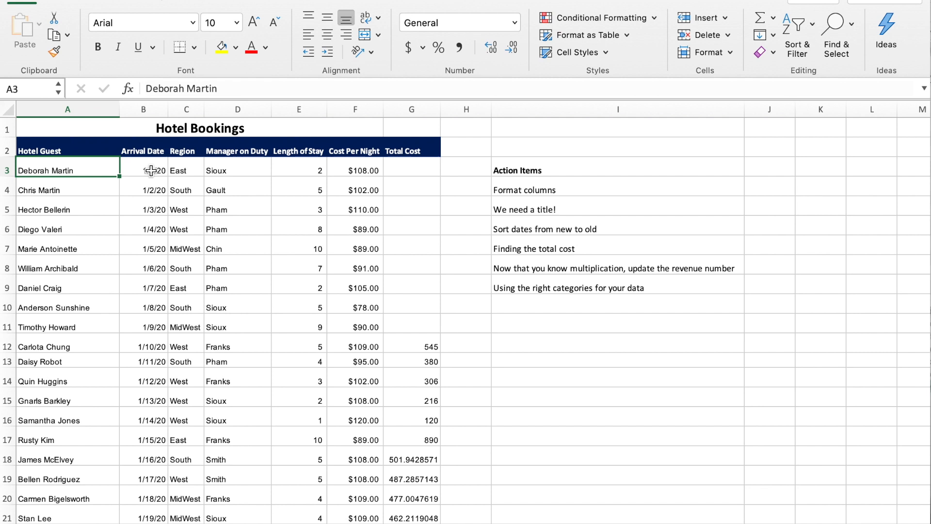
pyautogui.click(415, 170)
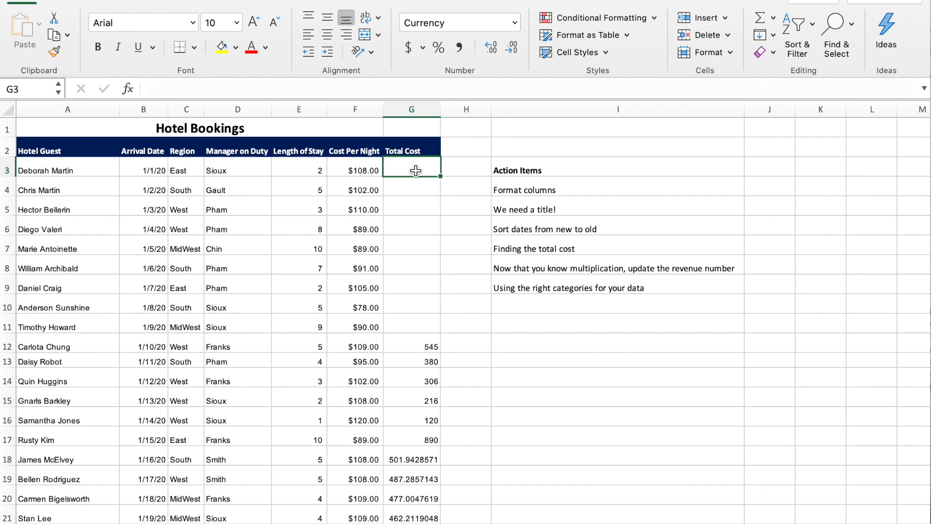
pyautogui.write('=')
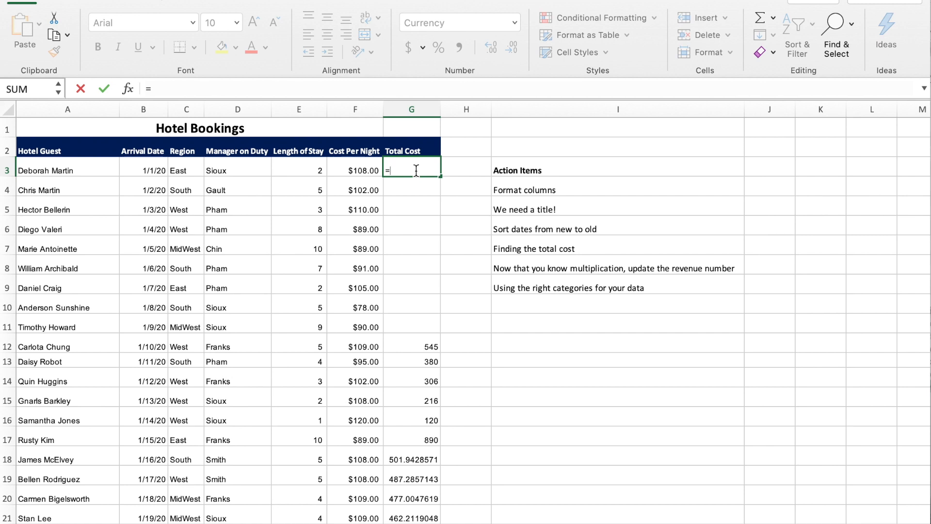
pyautogui.click(315, 167)
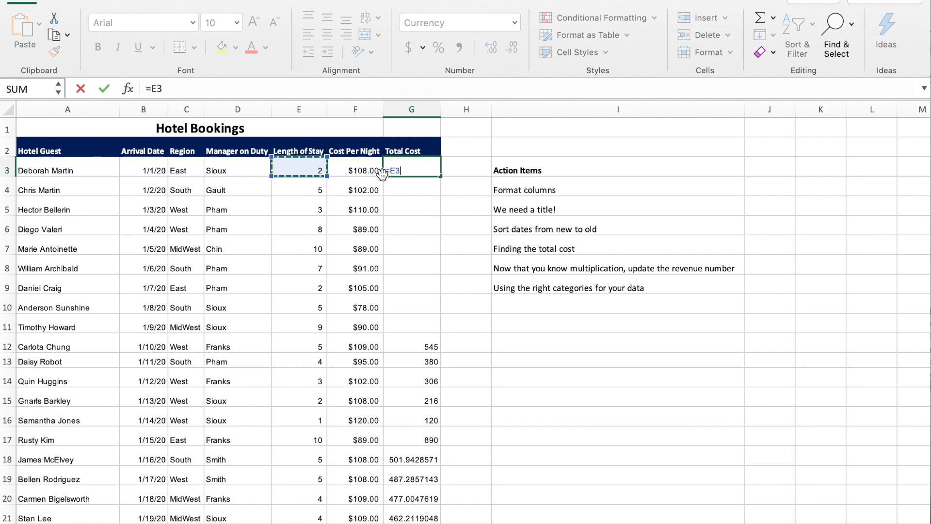
pyautogui.write('*')
pyautogui.click(367, 170)
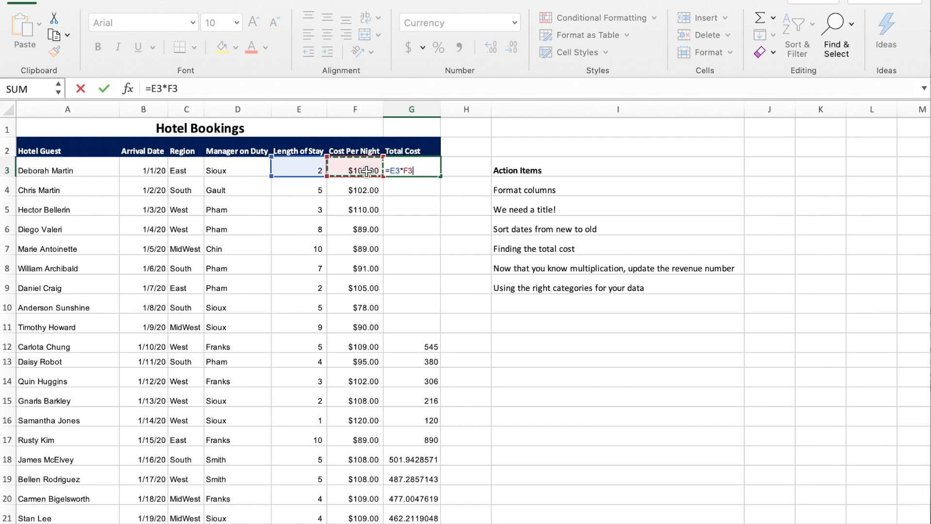
pyautogui.press('Return')
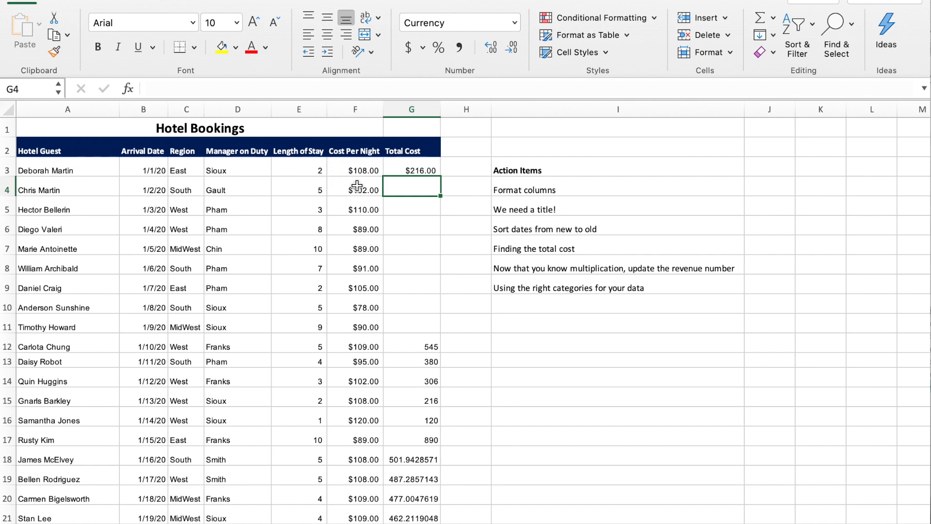
# Fill the Total Cost formula from G3 down through G42, replacing the unformatted values in the column.
pyautogui.click(426, 163)
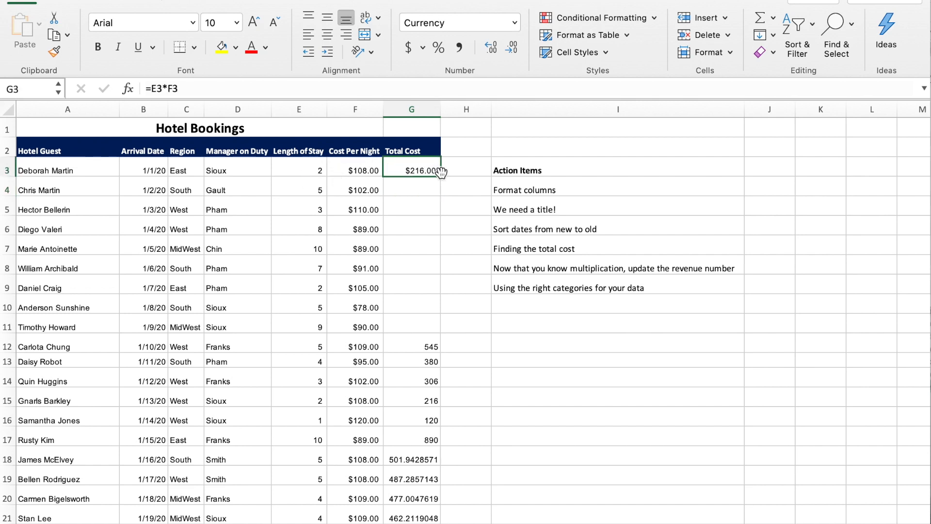
pyautogui.doubleClick(440, 176)
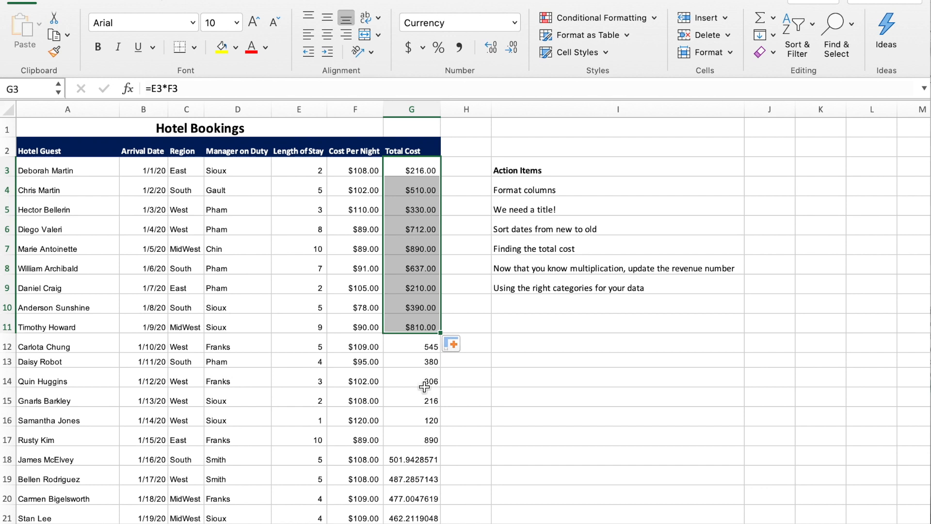
pyautogui.click(418, 170)
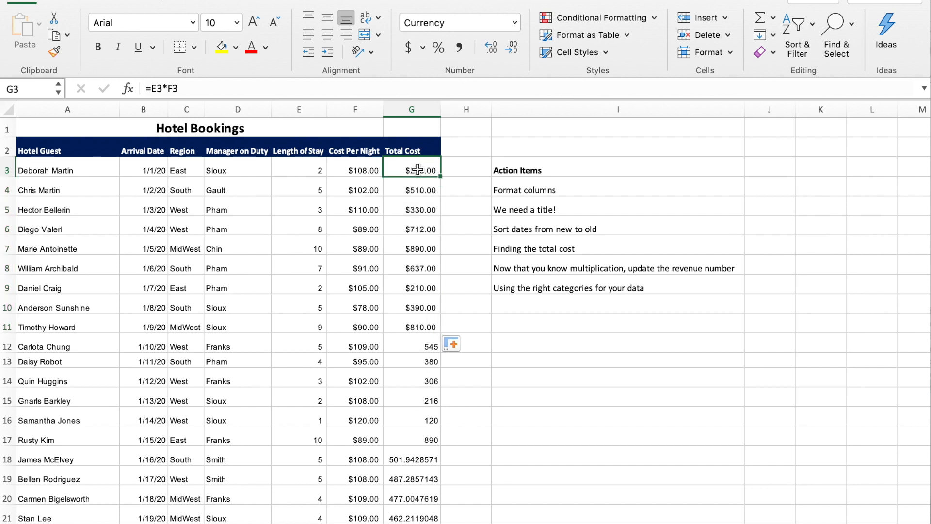
pyautogui.click(467, 22)
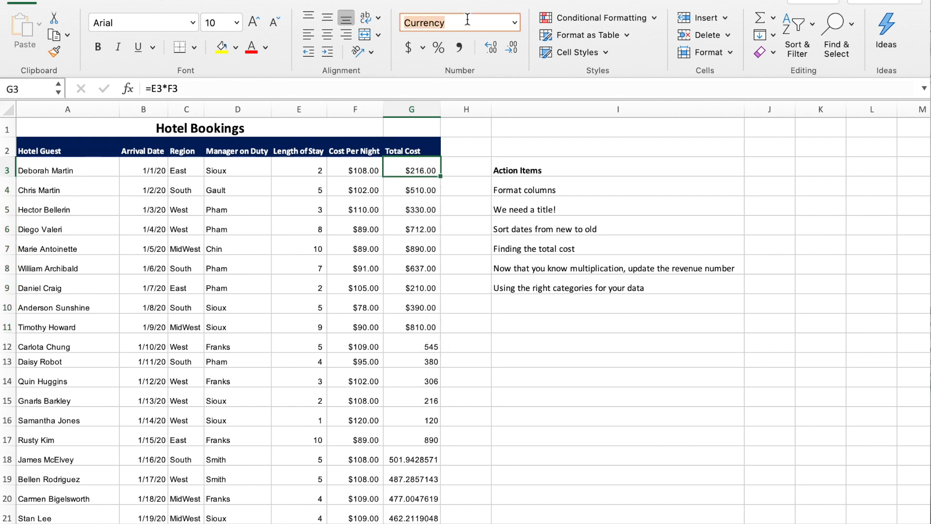
pyautogui.click(420, 348)
pyautogui.press('super+v')
pyautogui.click(426, 168)
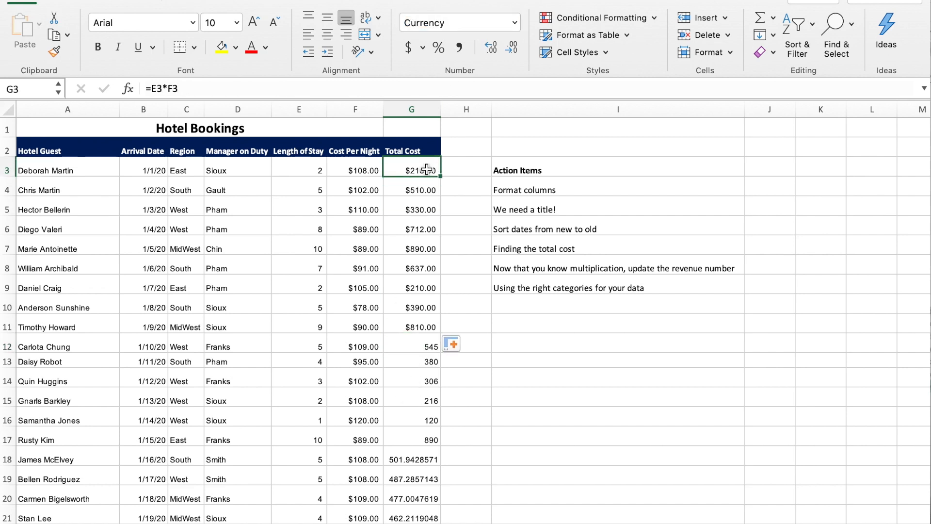
pyautogui.moveTo(441, 176); pyautogui.dragTo(427, 512)
pyautogui.scroll(10, 405, 412)
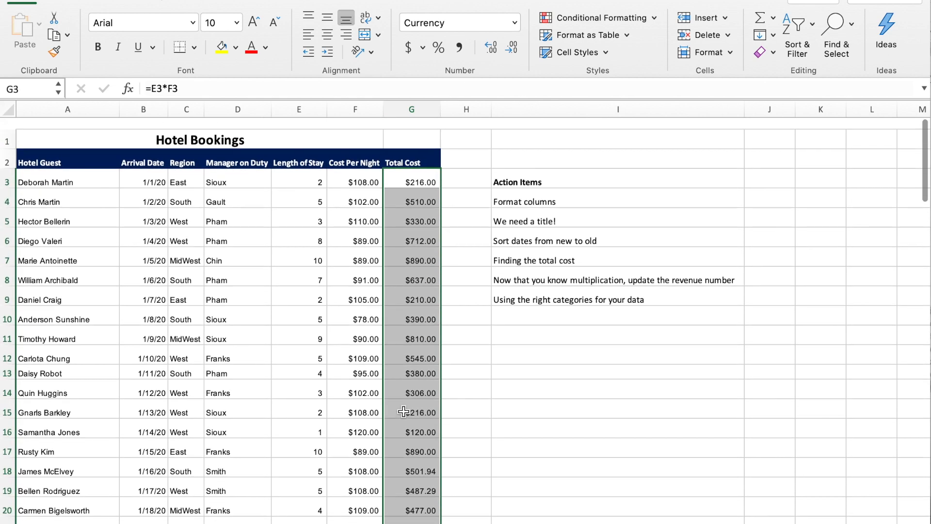
pyautogui.click(412, 165)
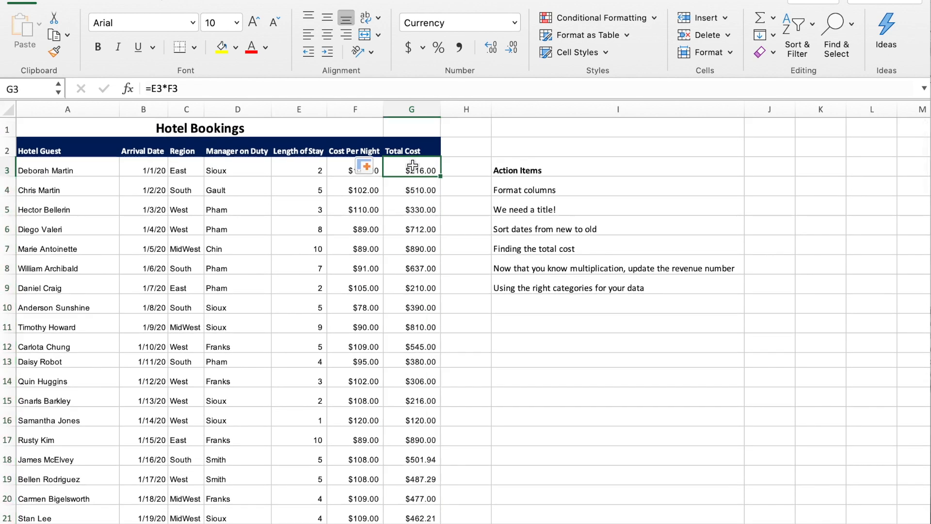
pyautogui.click(470, 171)
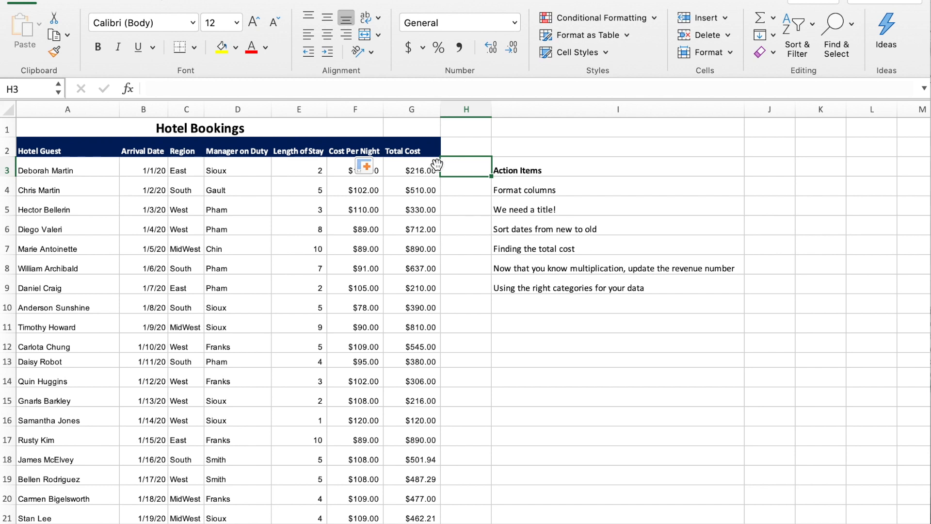
pyautogui.click(451, 209)
pyautogui.scroll(-2, 451, 211)
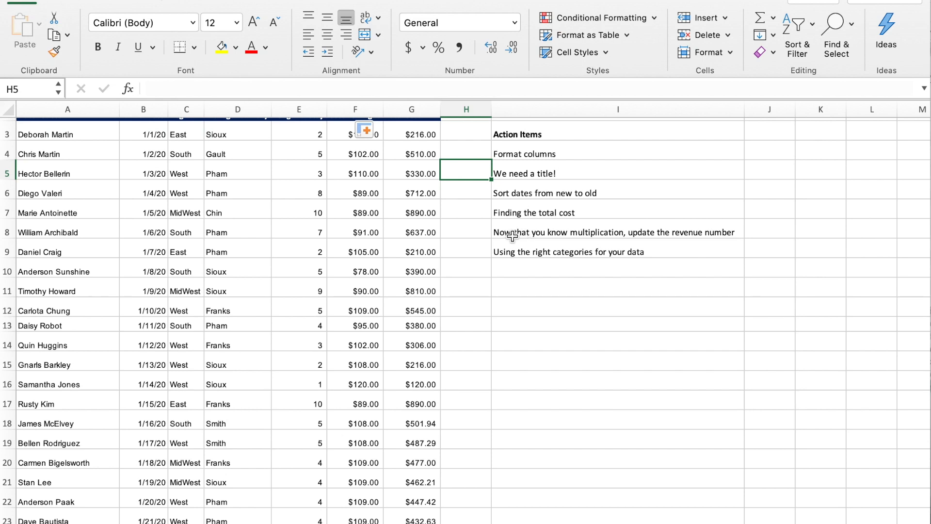
pyautogui.moveTo(416, 133)
pyautogui.mouseDown()
pyautogui.moveTo(412, 193)
pyautogui.moveTo(410, 137)
pyautogui.mouseUp()
pyautogui.scroll(2, 407, 153)
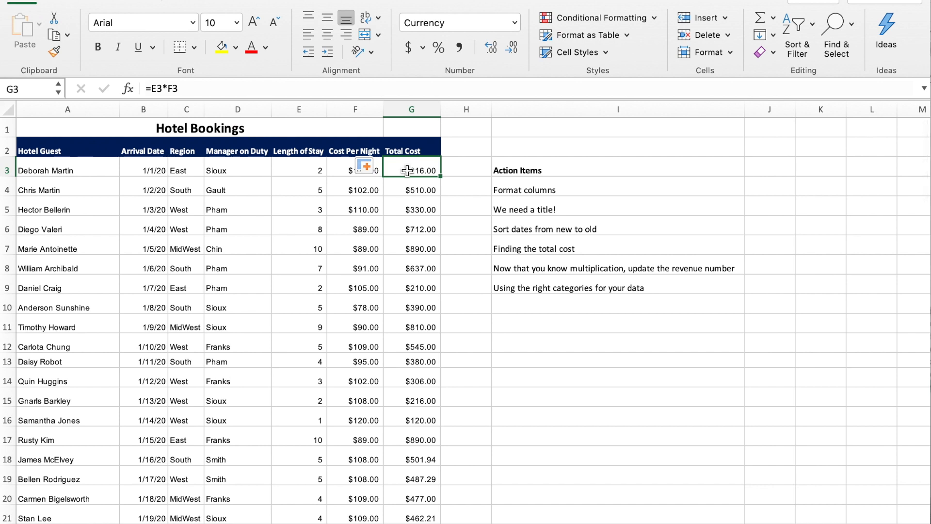
pyautogui.press('Right')
pyautogui.press('Right')
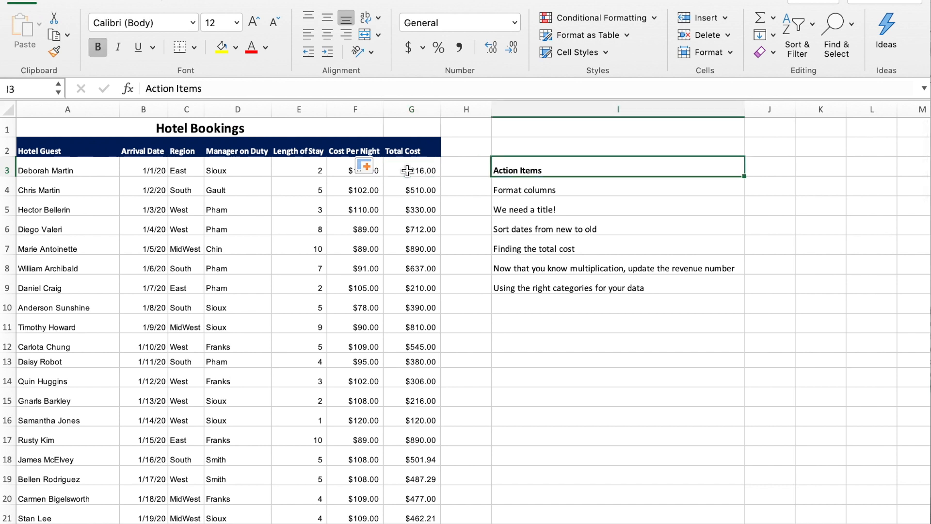
pyautogui.press('Left')
pyautogui.press('Left')
# Add up the Total Cost column in G43, below the last booking, with =SUM(G3:G42).
pyautogui.press('super+Down')
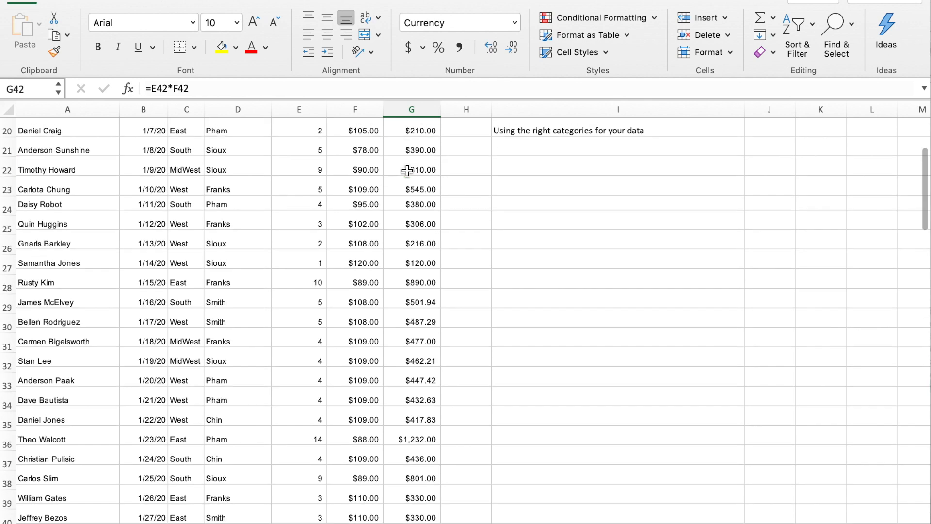
pyautogui.scroll(-5, 407, 170)
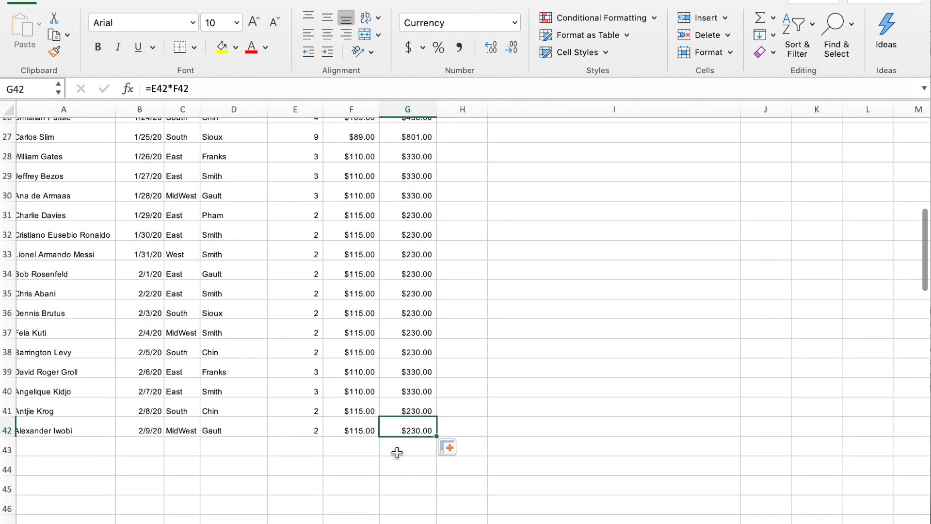
pyautogui.click(397, 448)
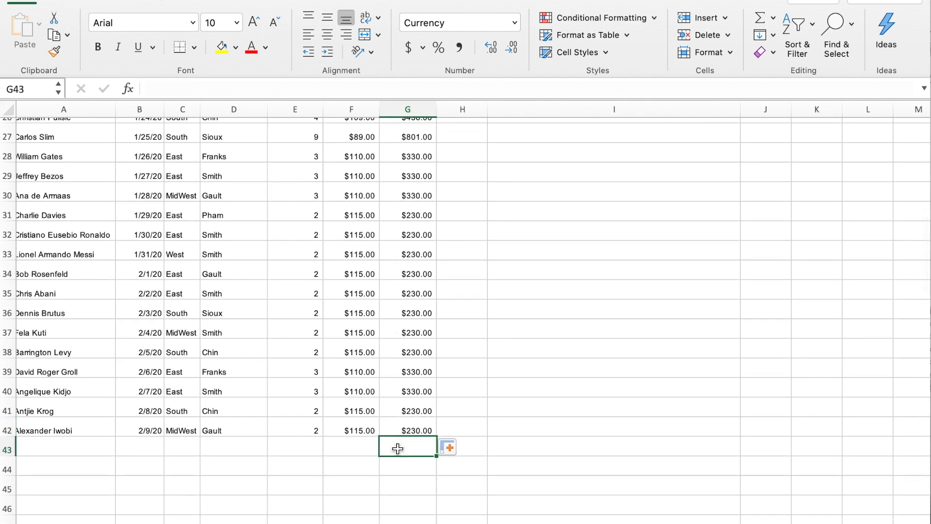
pyautogui.write('=')
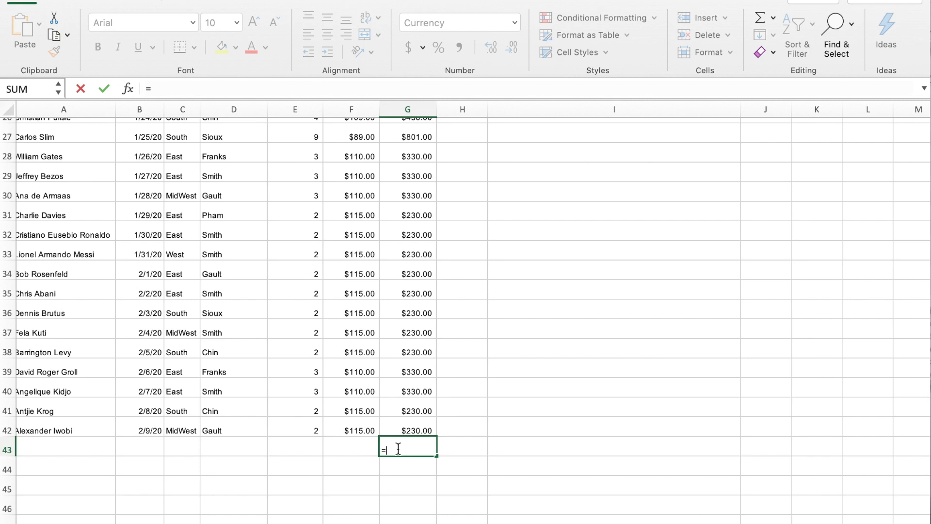
pyautogui.write('SUM(')
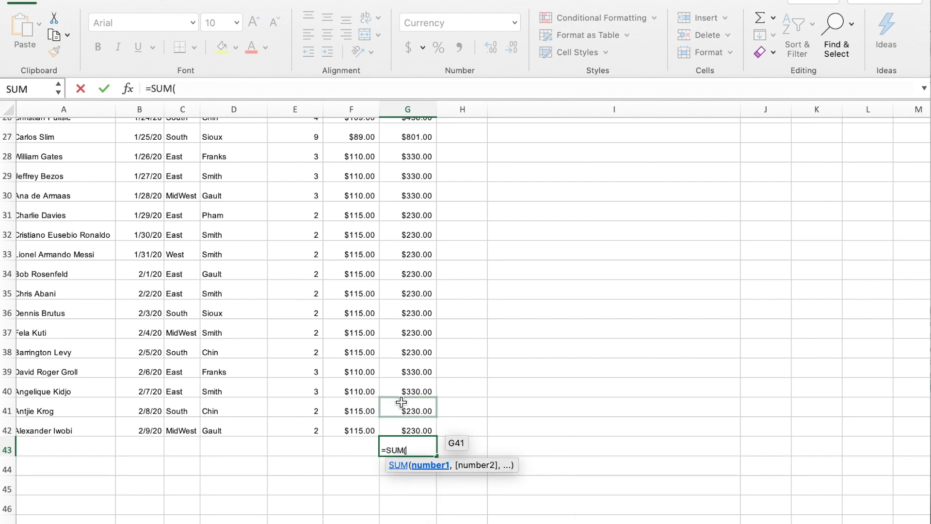
pyautogui.scroll(10, 421, 228)
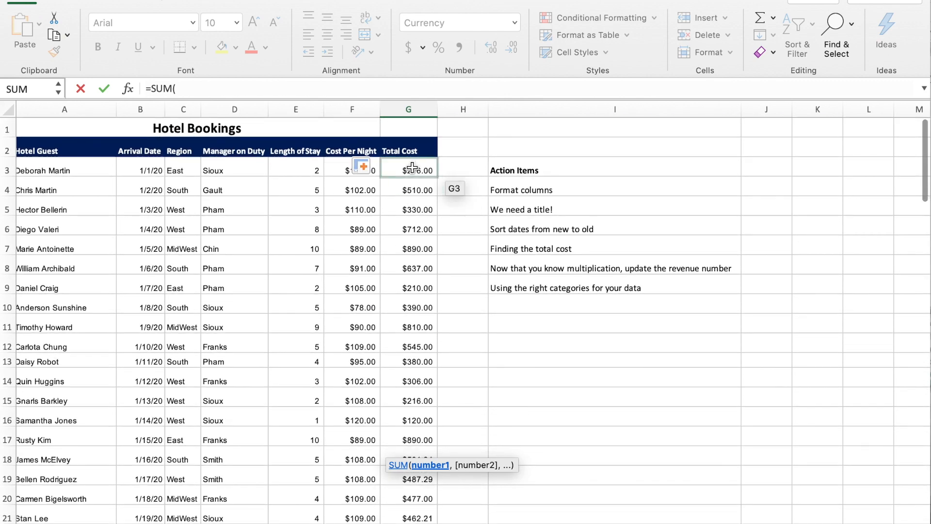
pyautogui.click(412, 167)
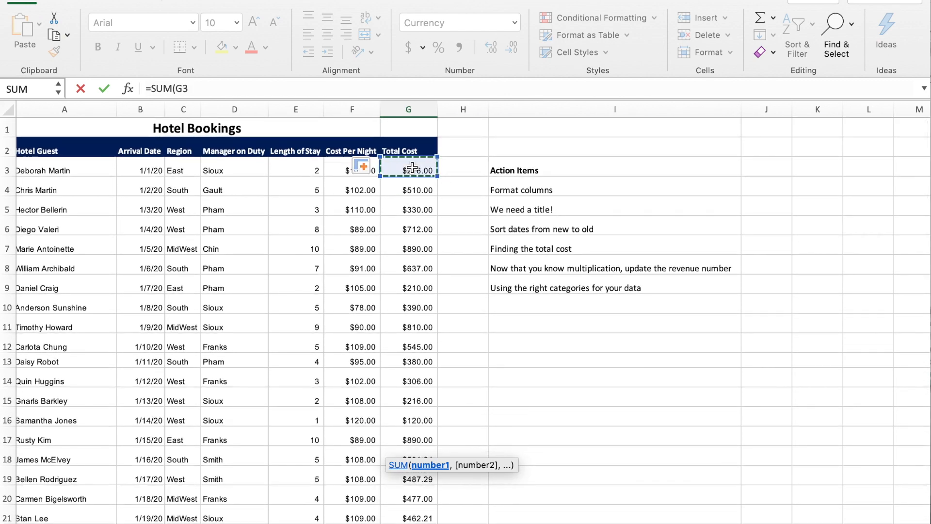
pyautogui.press('super+shift+Down')
pyautogui.scroll(-2, 412, 167)
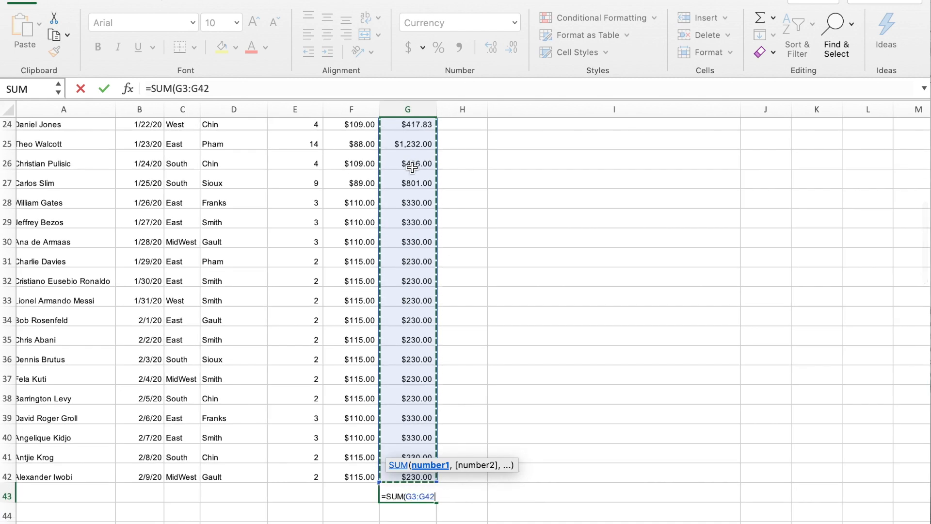
pyautogui.write(')')
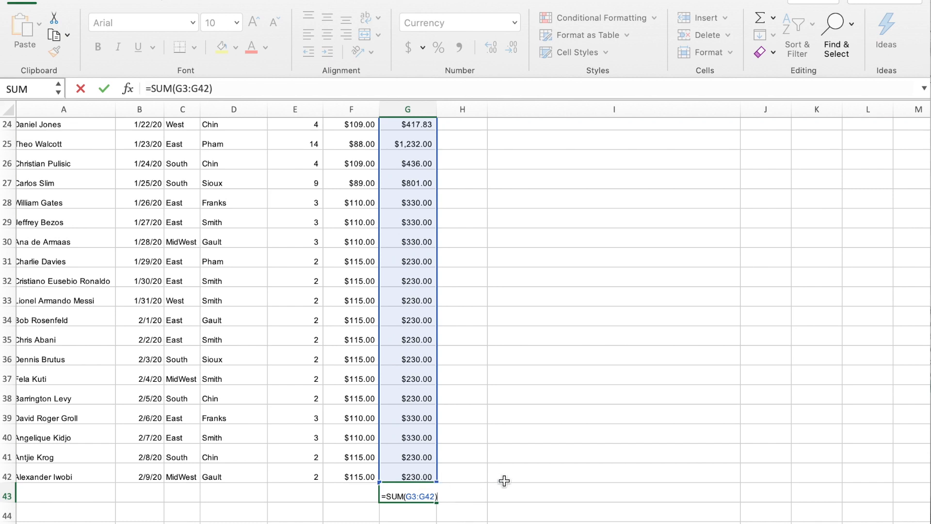
pyautogui.press('Return')
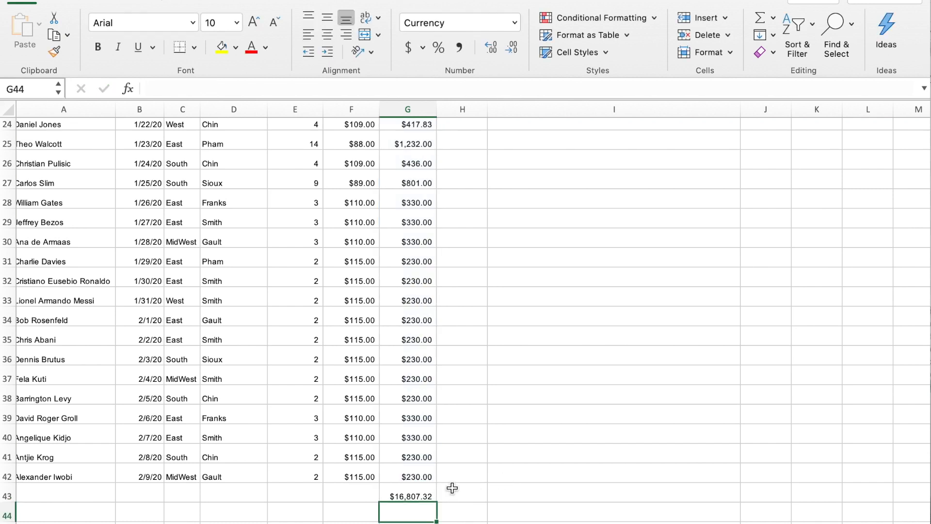
# Examine the sum formula in G43 and review the booking rows back up to the title and action items.
pyautogui.click(409, 497)
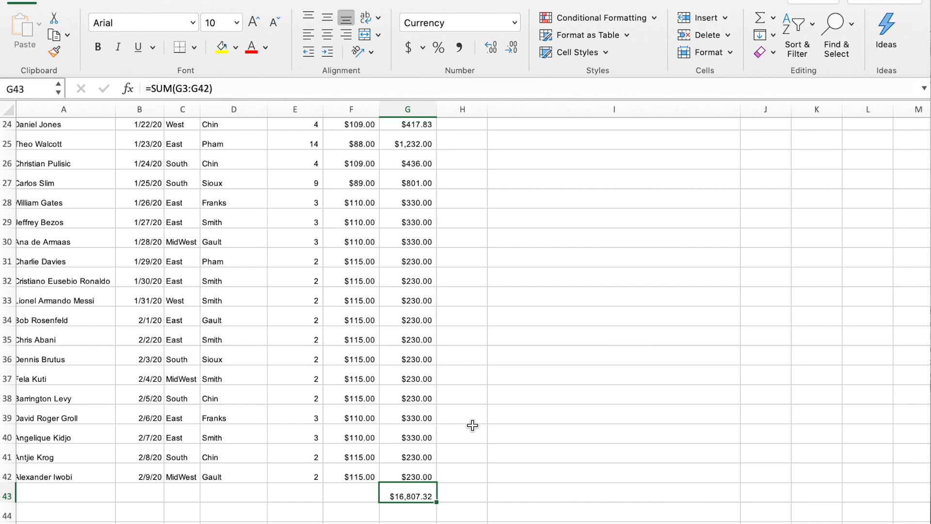
pyautogui.scroll(2, 473, 425)
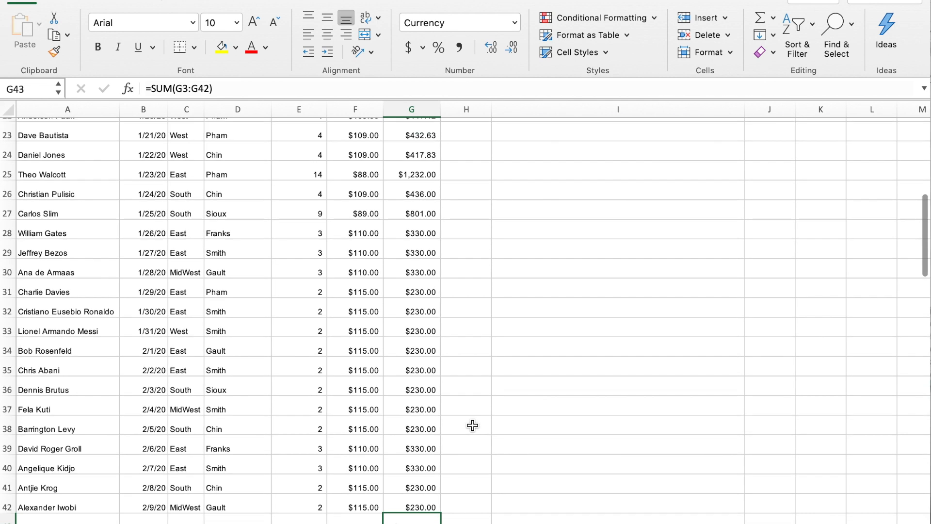
pyautogui.scroll(1, 473, 425)
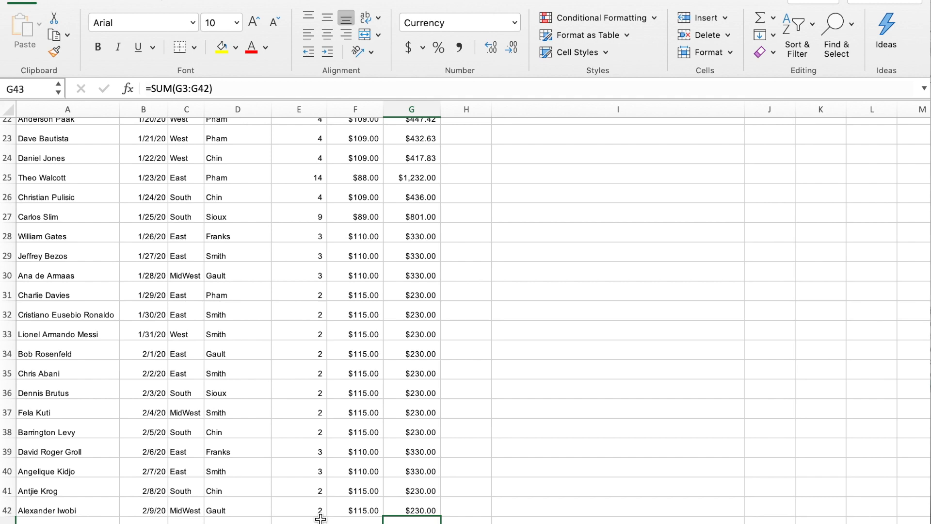
pyautogui.scroll(1, 321, 491)
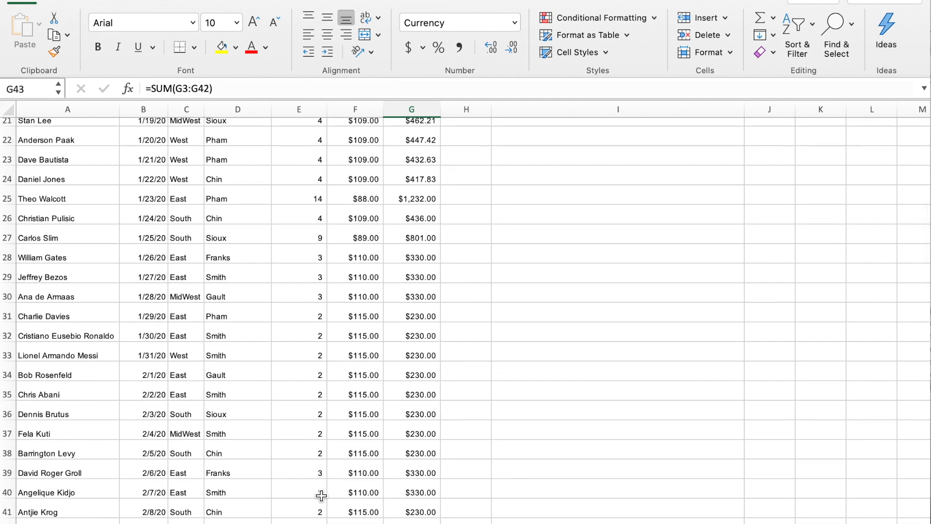
pyautogui.scroll(4, 321, 495)
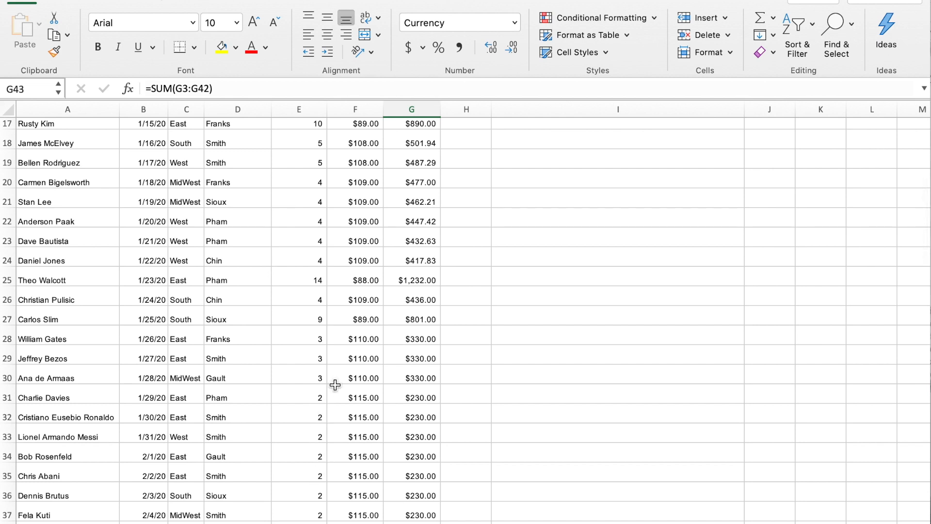
pyautogui.scroll(2, 357, 373)
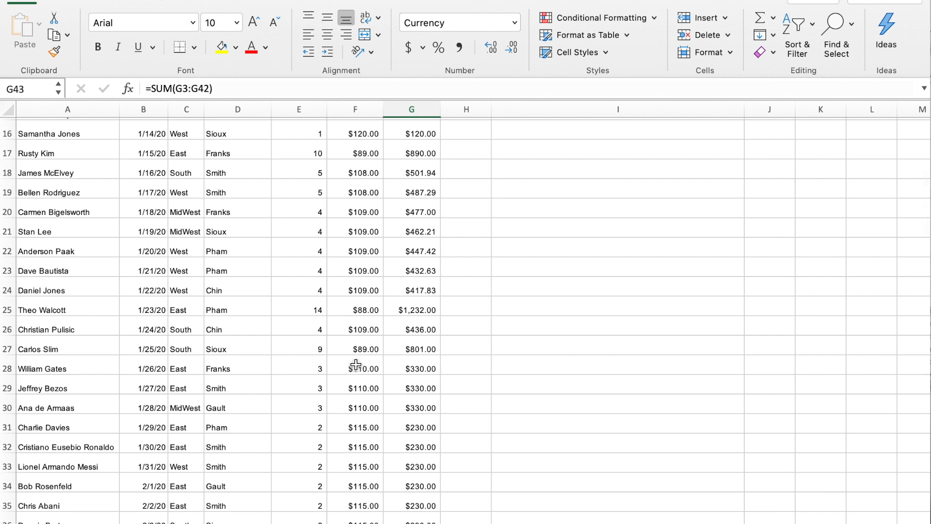
pyautogui.scroll(1, 359, 318)
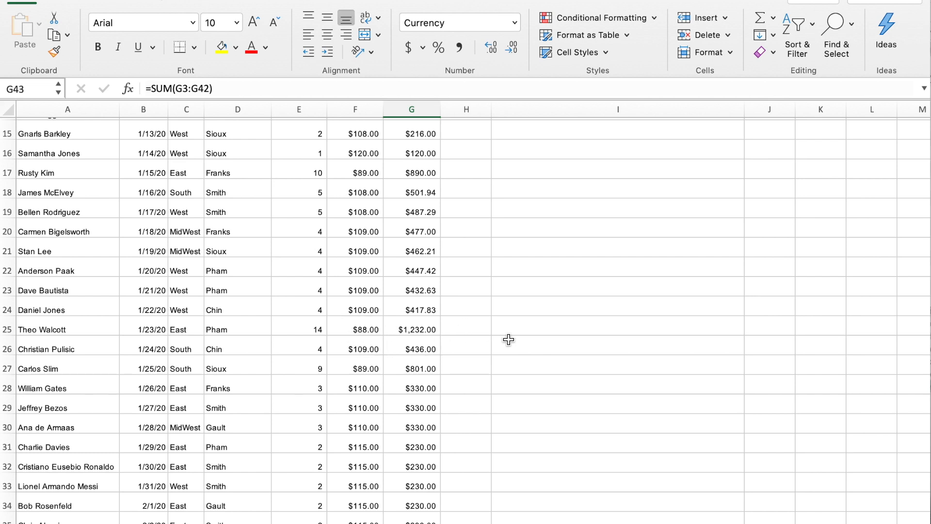
pyautogui.scroll(5, 508, 339)
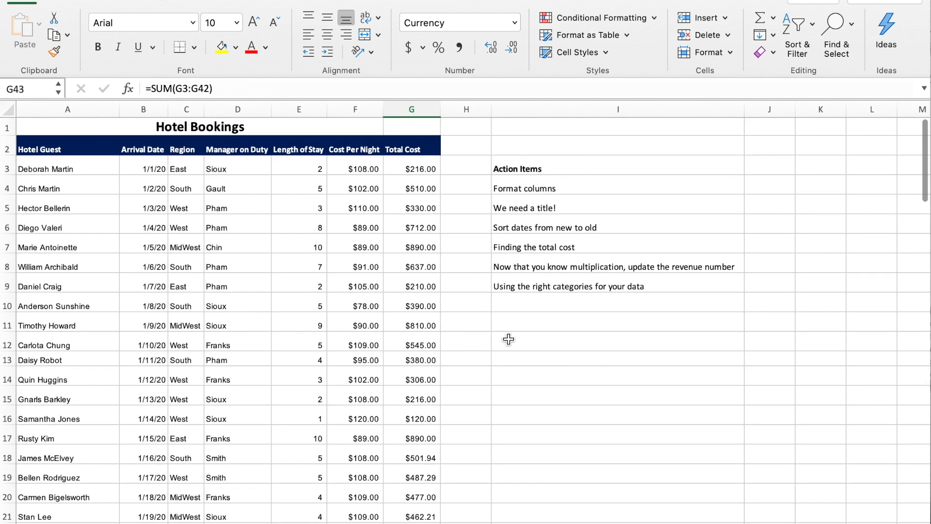
pyautogui.click(509, 269)
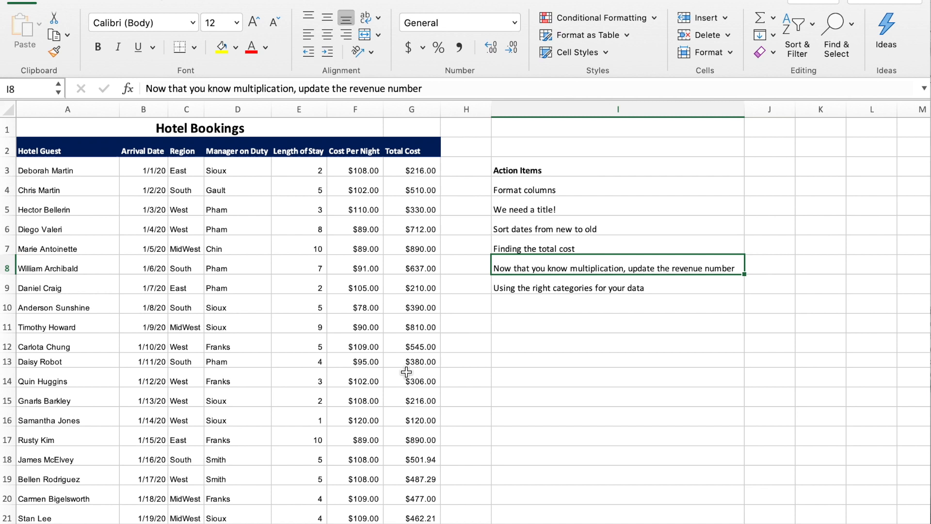
pyautogui.click(513, 249)
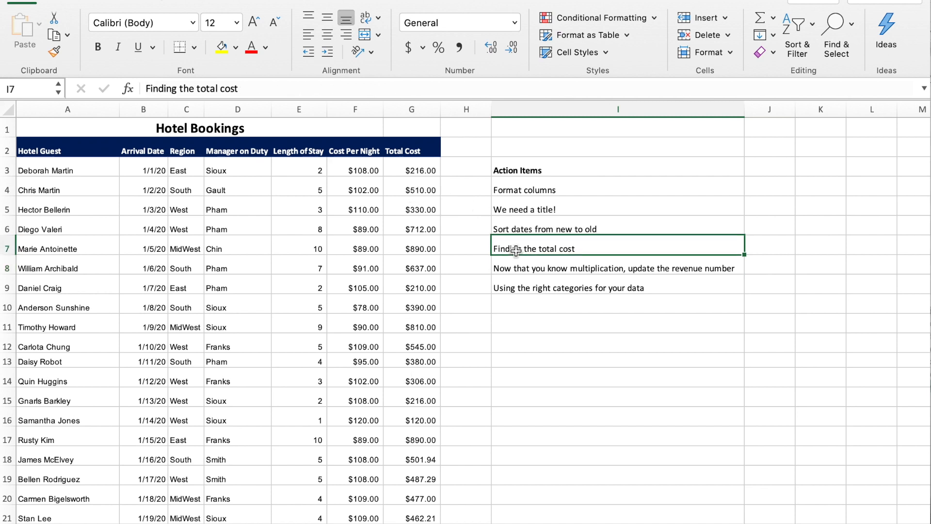
pyautogui.press('Up')
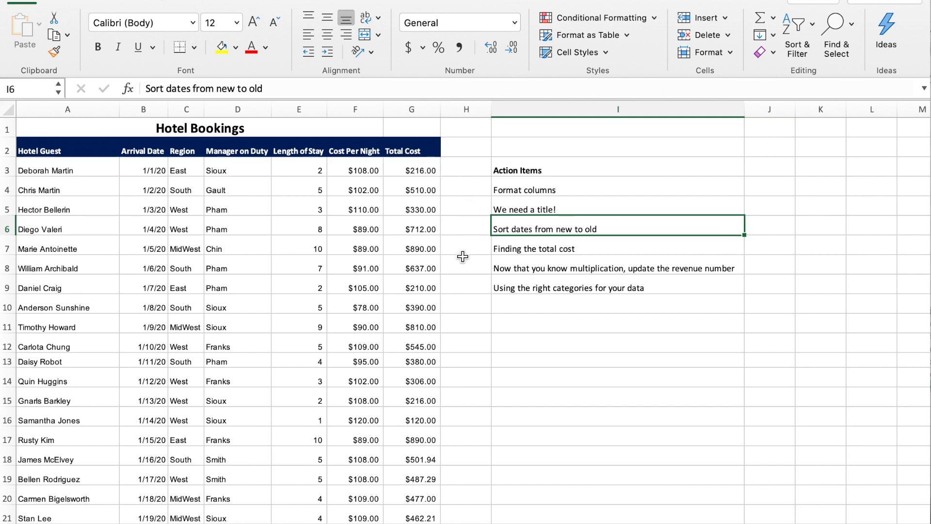
pyautogui.press('Up')
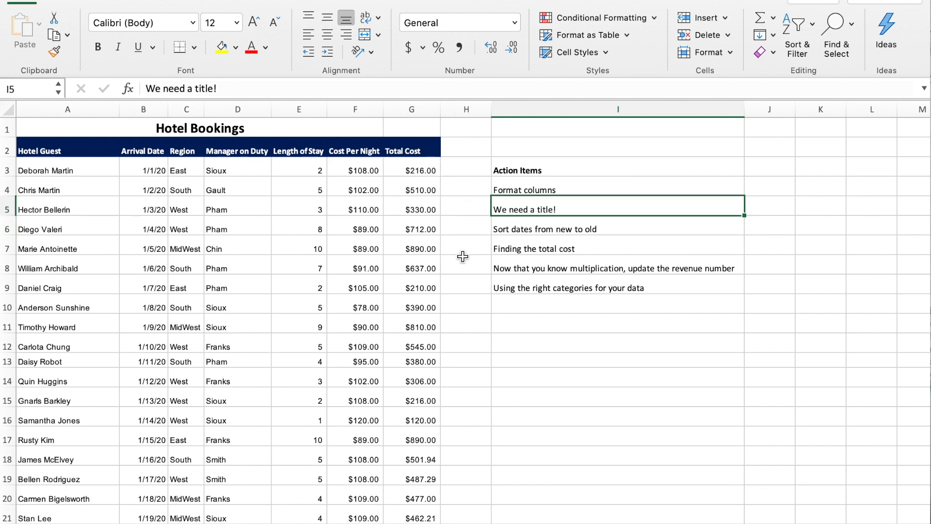
# Fill the merged Hotel Bookings title cell with the standard light blue and make its text white.
pyautogui.click(272, 129)
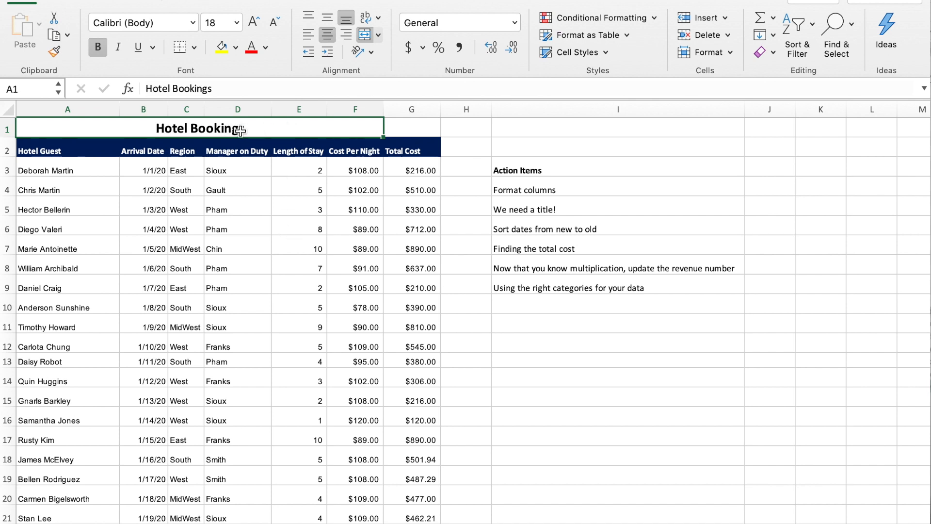
pyautogui.click(236, 48)
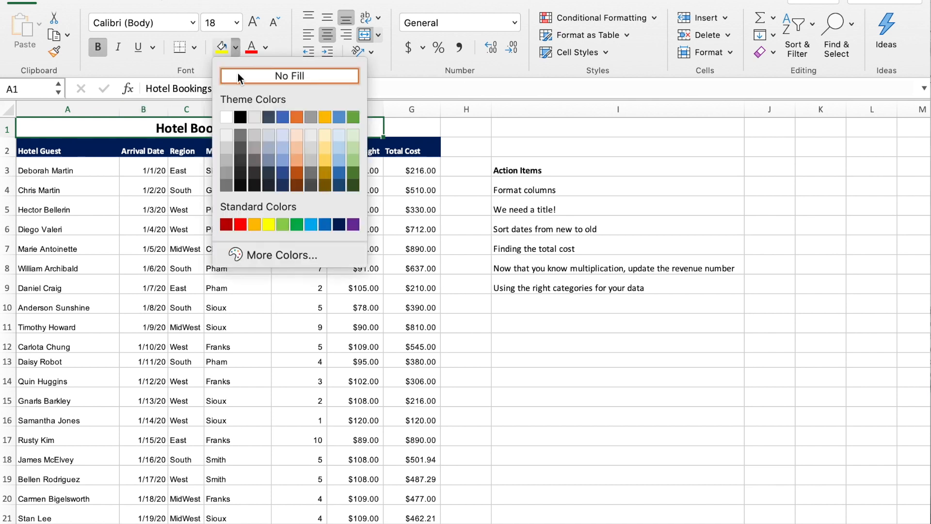
pyautogui.click(309, 224)
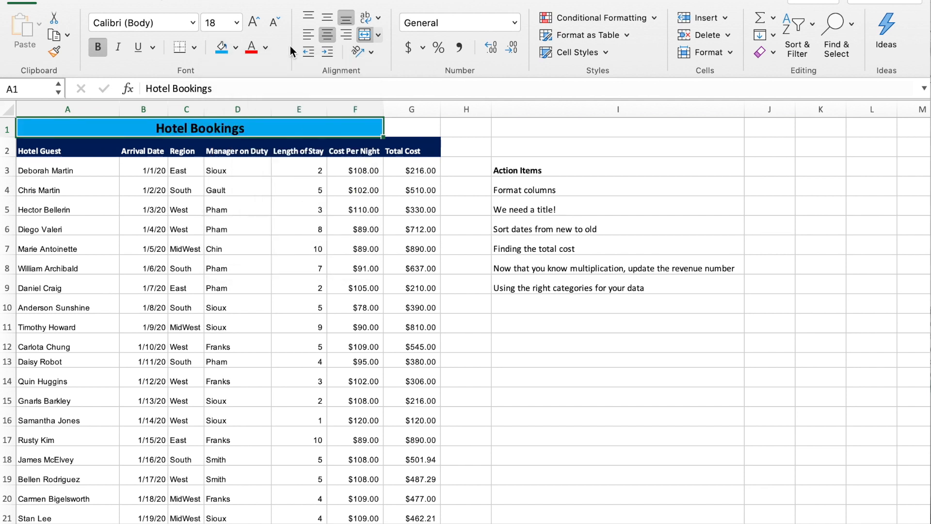
pyautogui.click(266, 48)
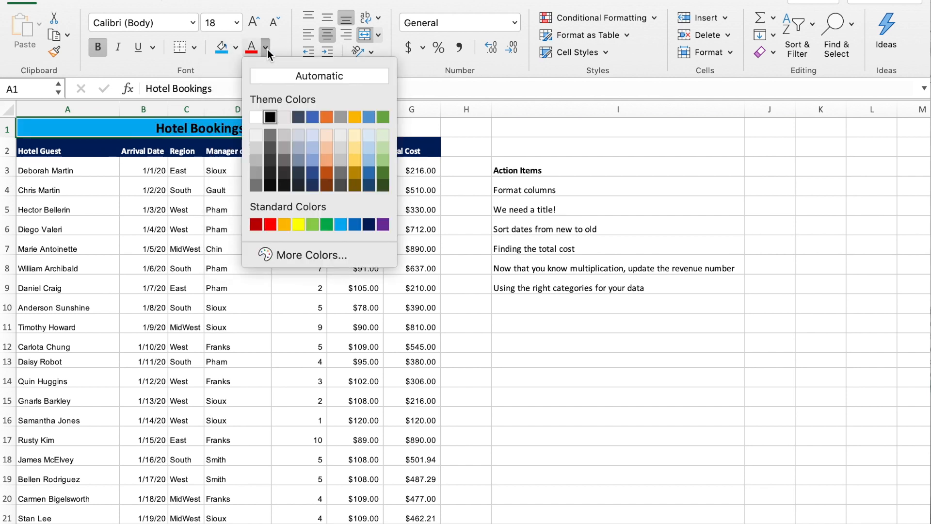
pyautogui.click(257, 119)
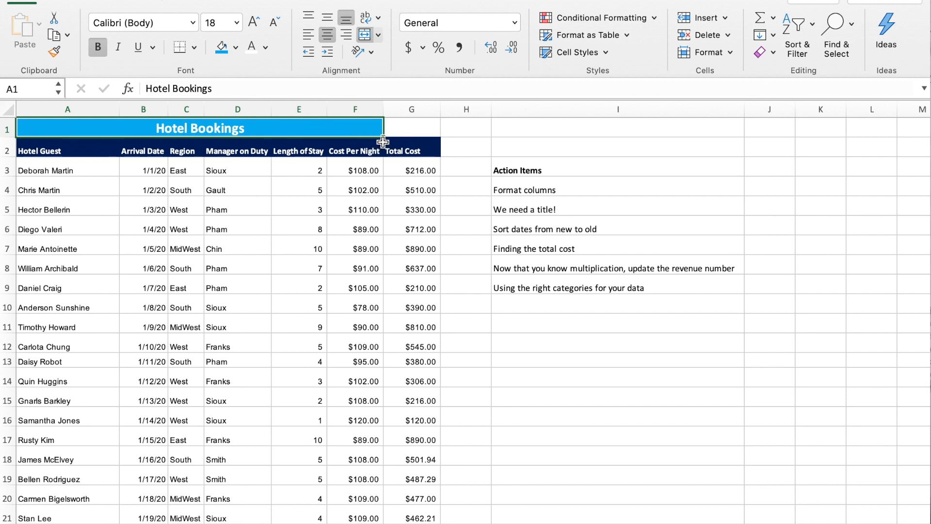
pyautogui.moveTo(383, 136); pyautogui.dragTo(411, 129)
pyautogui.click(410, 129)
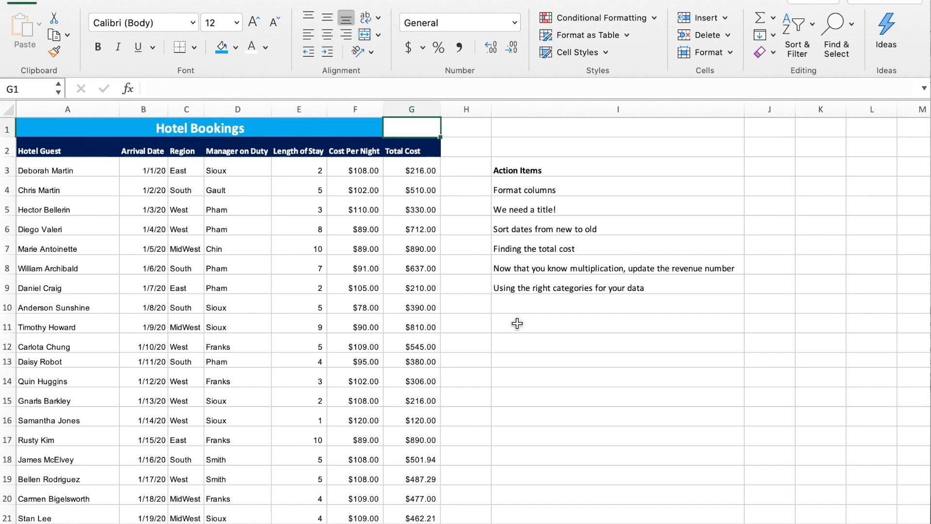
# Set the Total Cost cell G6 to the General number format and fill it down through G17.
pyautogui.click(528, 288)
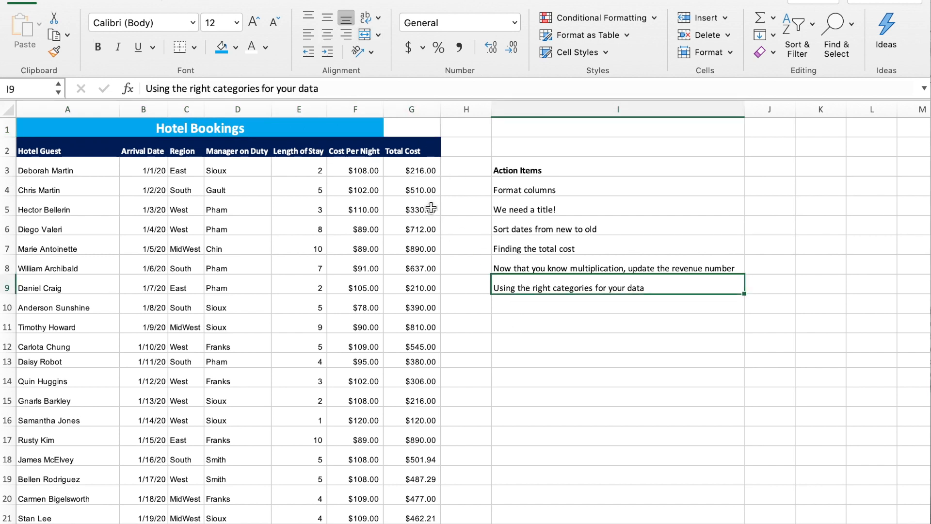
pyautogui.click(407, 171)
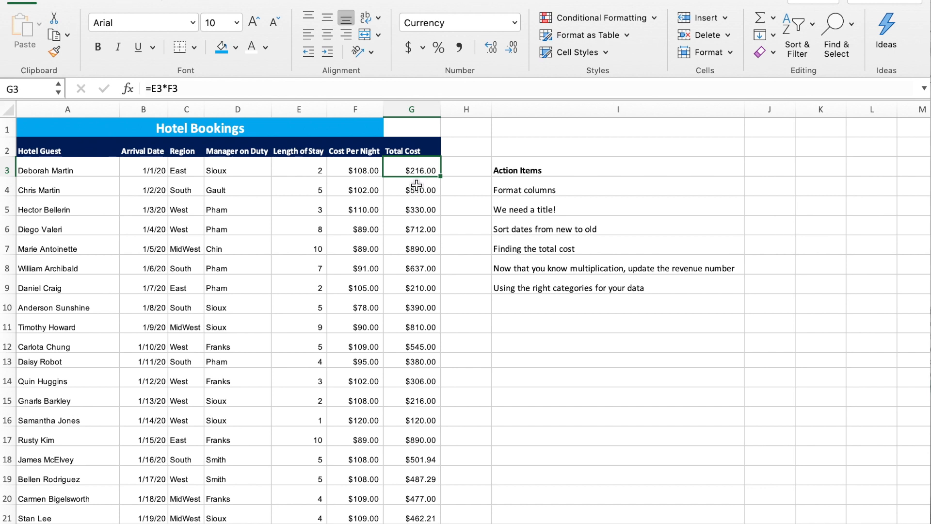
pyautogui.moveTo(415, 188); pyautogui.dragTo(417, 267)
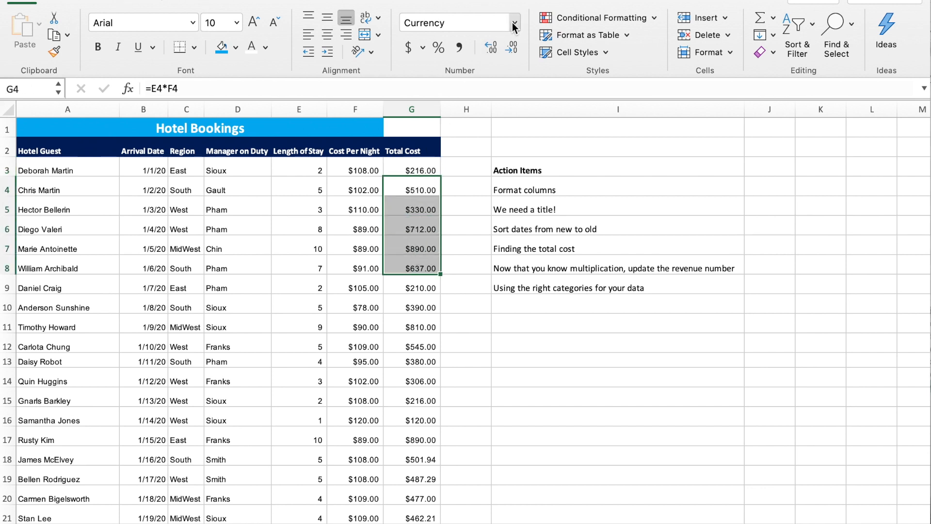
pyautogui.click(411, 168)
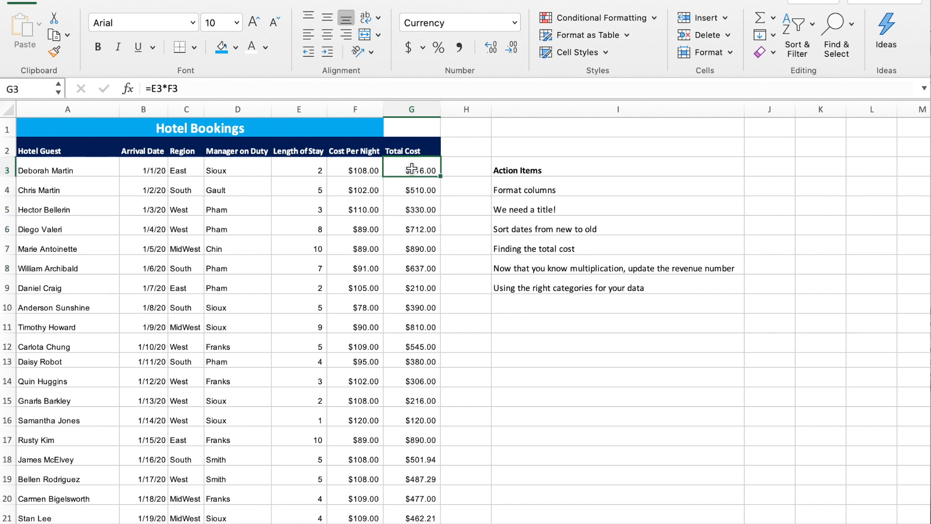
pyautogui.click(415, 221)
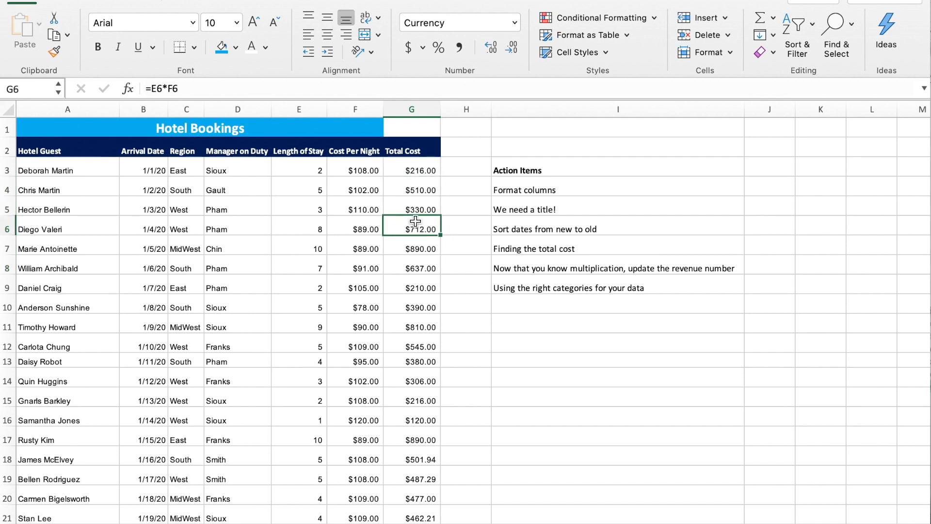
pyautogui.click(514, 22)
pyautogui.click(499, 55)
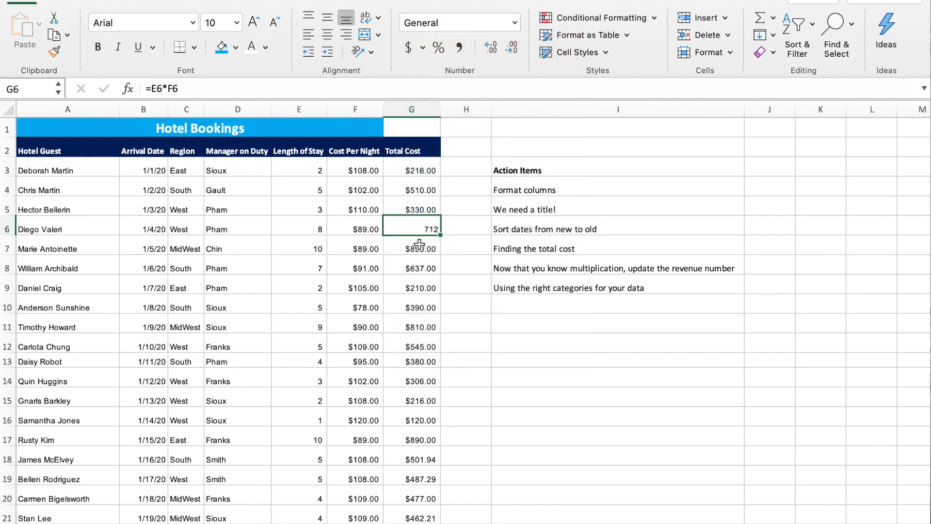
pyautogui.moveTo(438, 234); pyautogui.dragTo(422, 440)
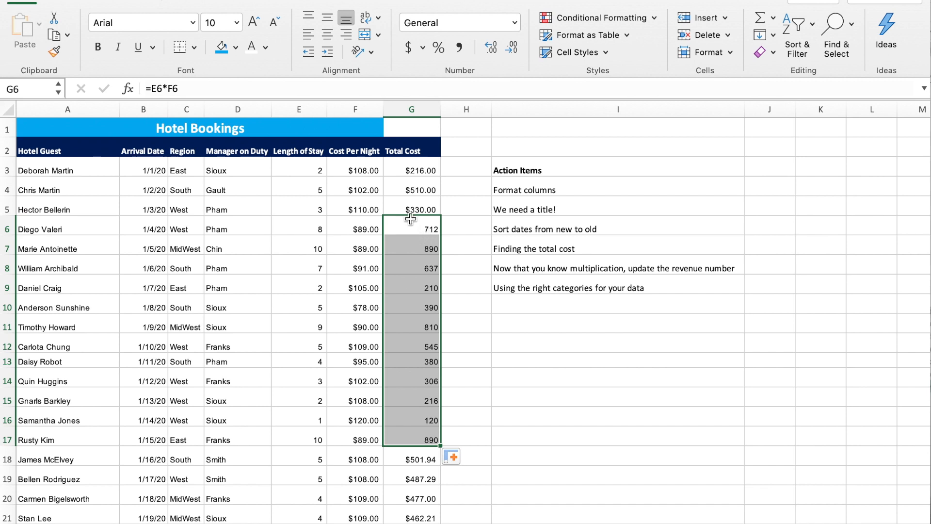
# Format the Total Cost cells G6 through G17 as Currency.
pyautogui.click(422, 169)
pyautogui.moveTo(421, 169); pyautogui.dragTo(420, 216)
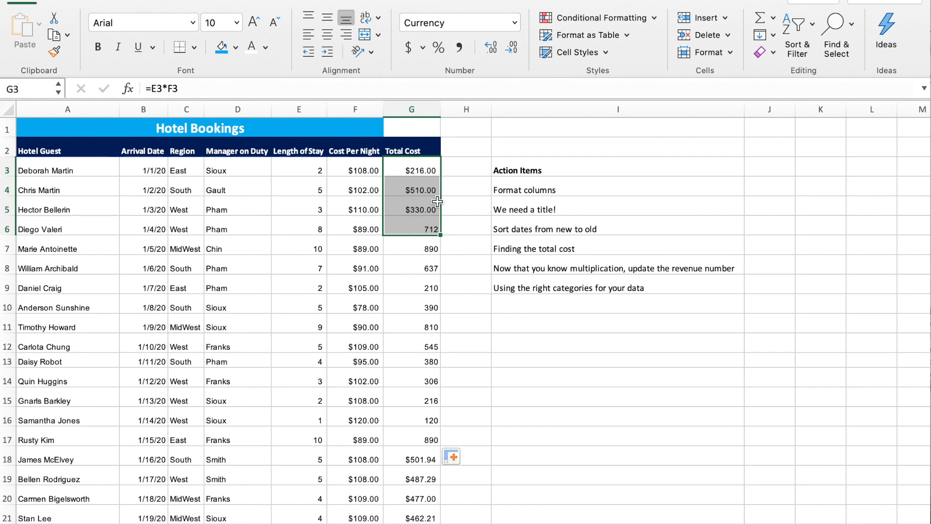
pyautogui.click(424, 224)
pyautogui.moveTo(423, 224); pyautogui.dragTo(403, 434)
pyautogui.click(514, 22)
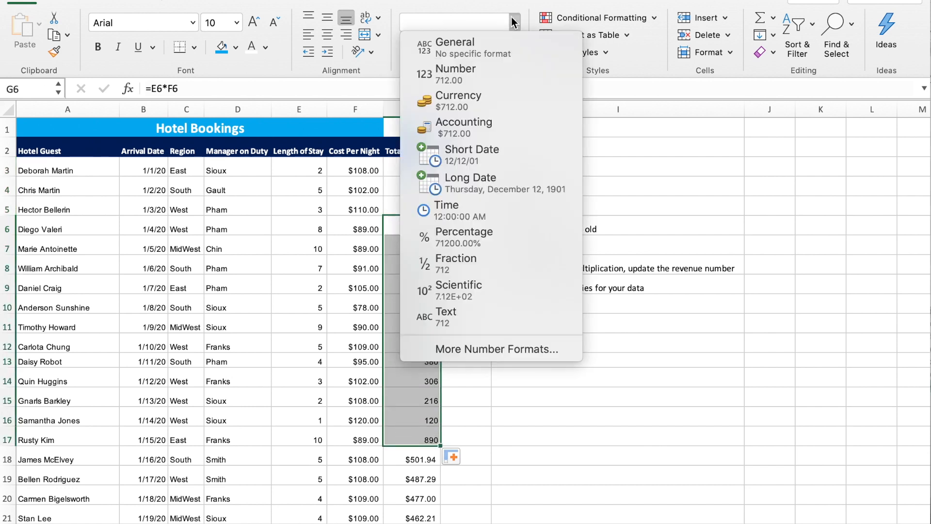
pyautogui.click(478, 106)
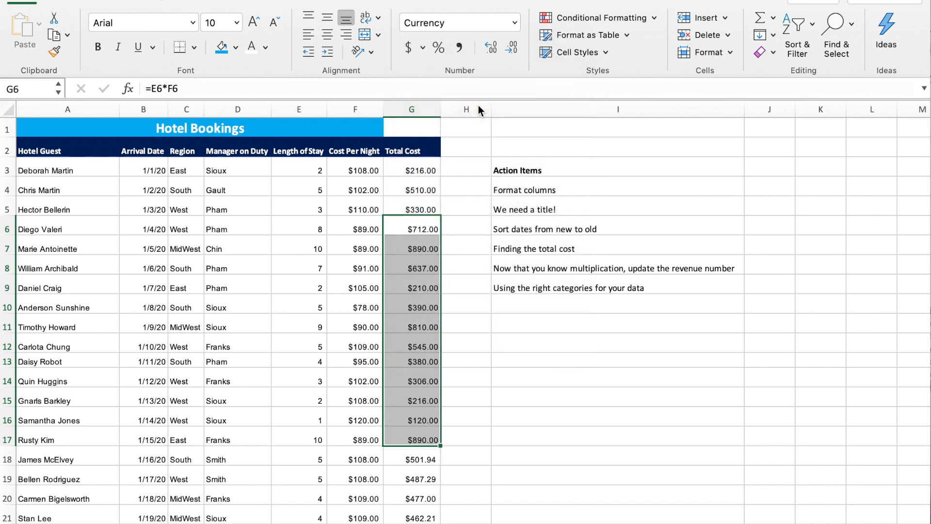
pyautogui.click(417, 232)
# Reduce the first booking's Total Cost in G3 to no decimal places and restore it to two.
pyautogui.click(419, 167)
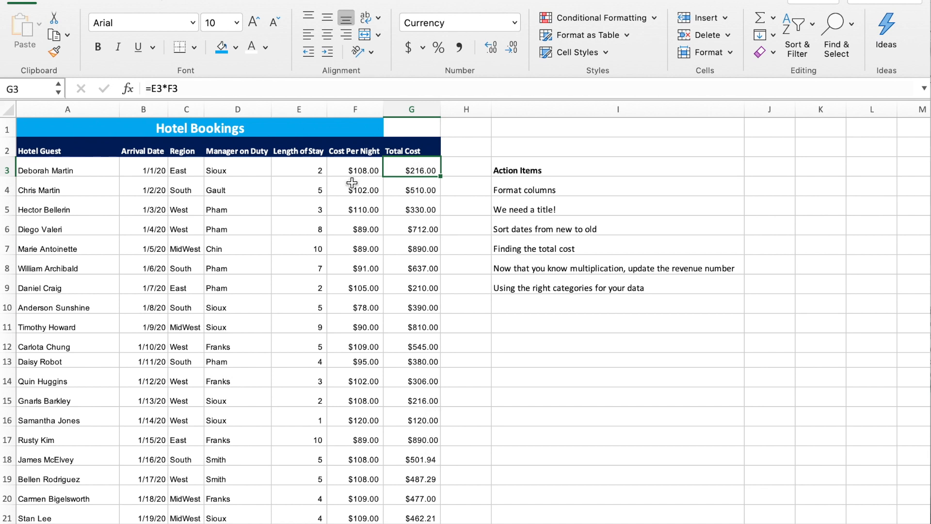
pyautogui.scroll(-1, 356, 302)
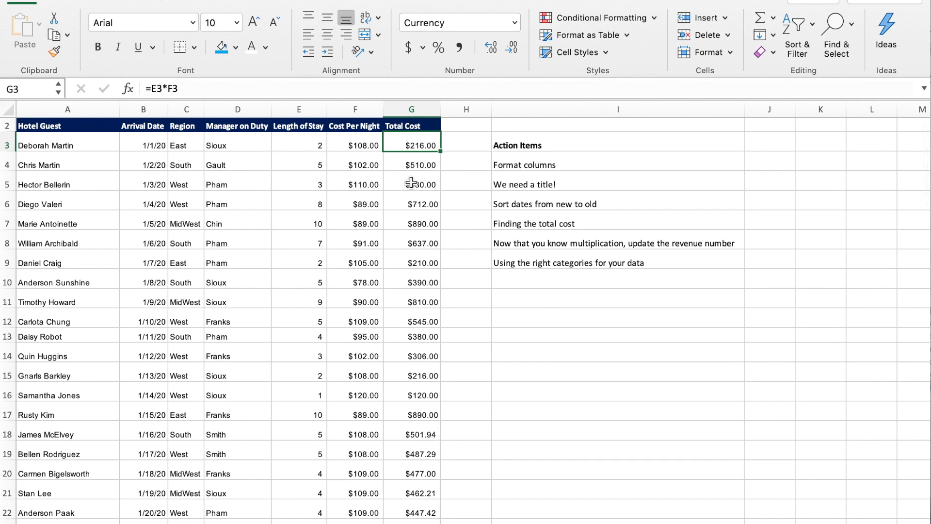
pyautogui.scroll(1, 414, 192)
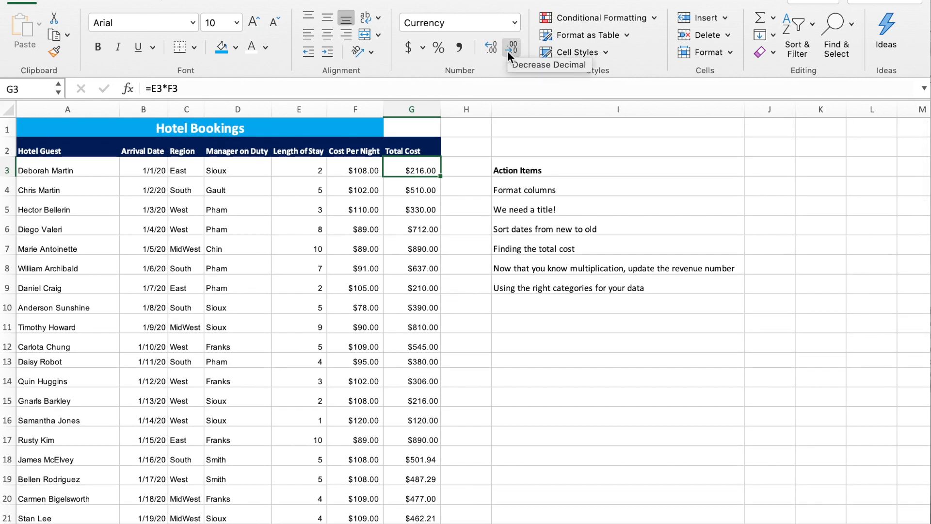
pyautogui.click(508, 52)
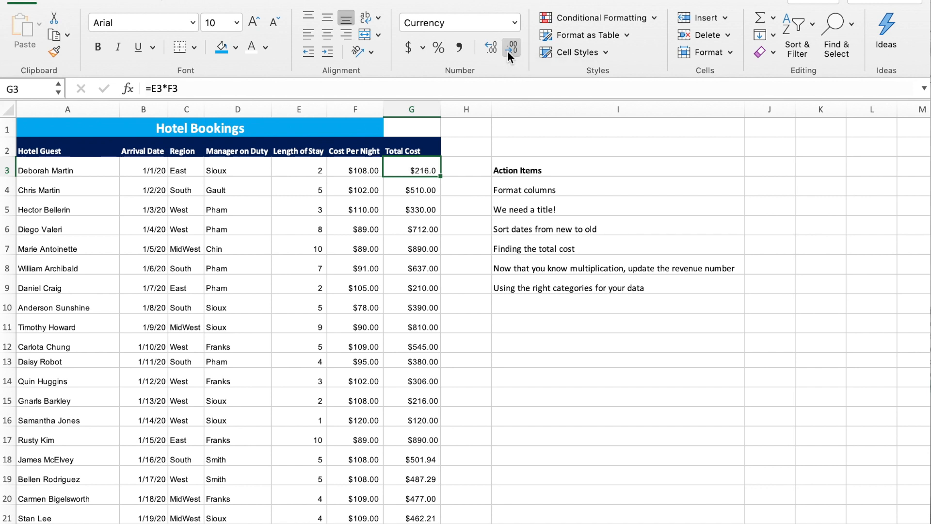
pyautogui.click(507, 52)
pyautogui.click(490, 48)
pyautogui.click(490, 48)
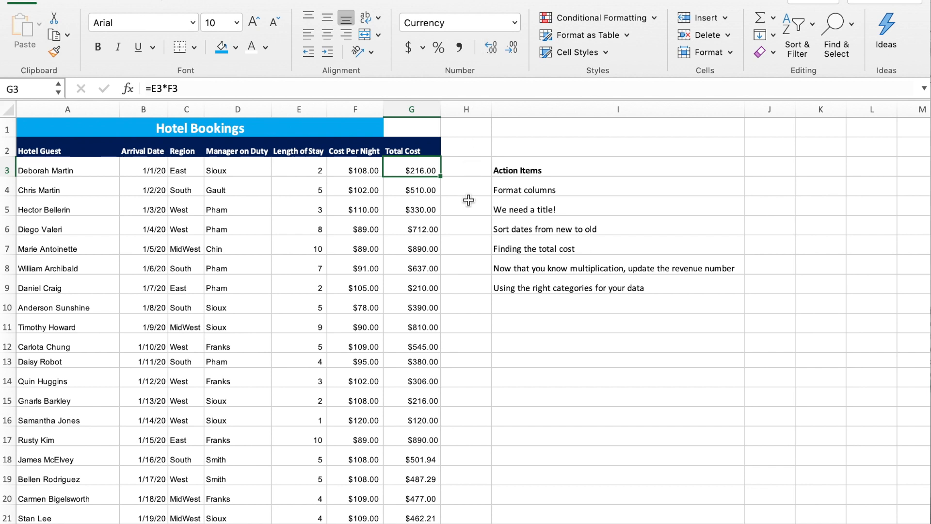